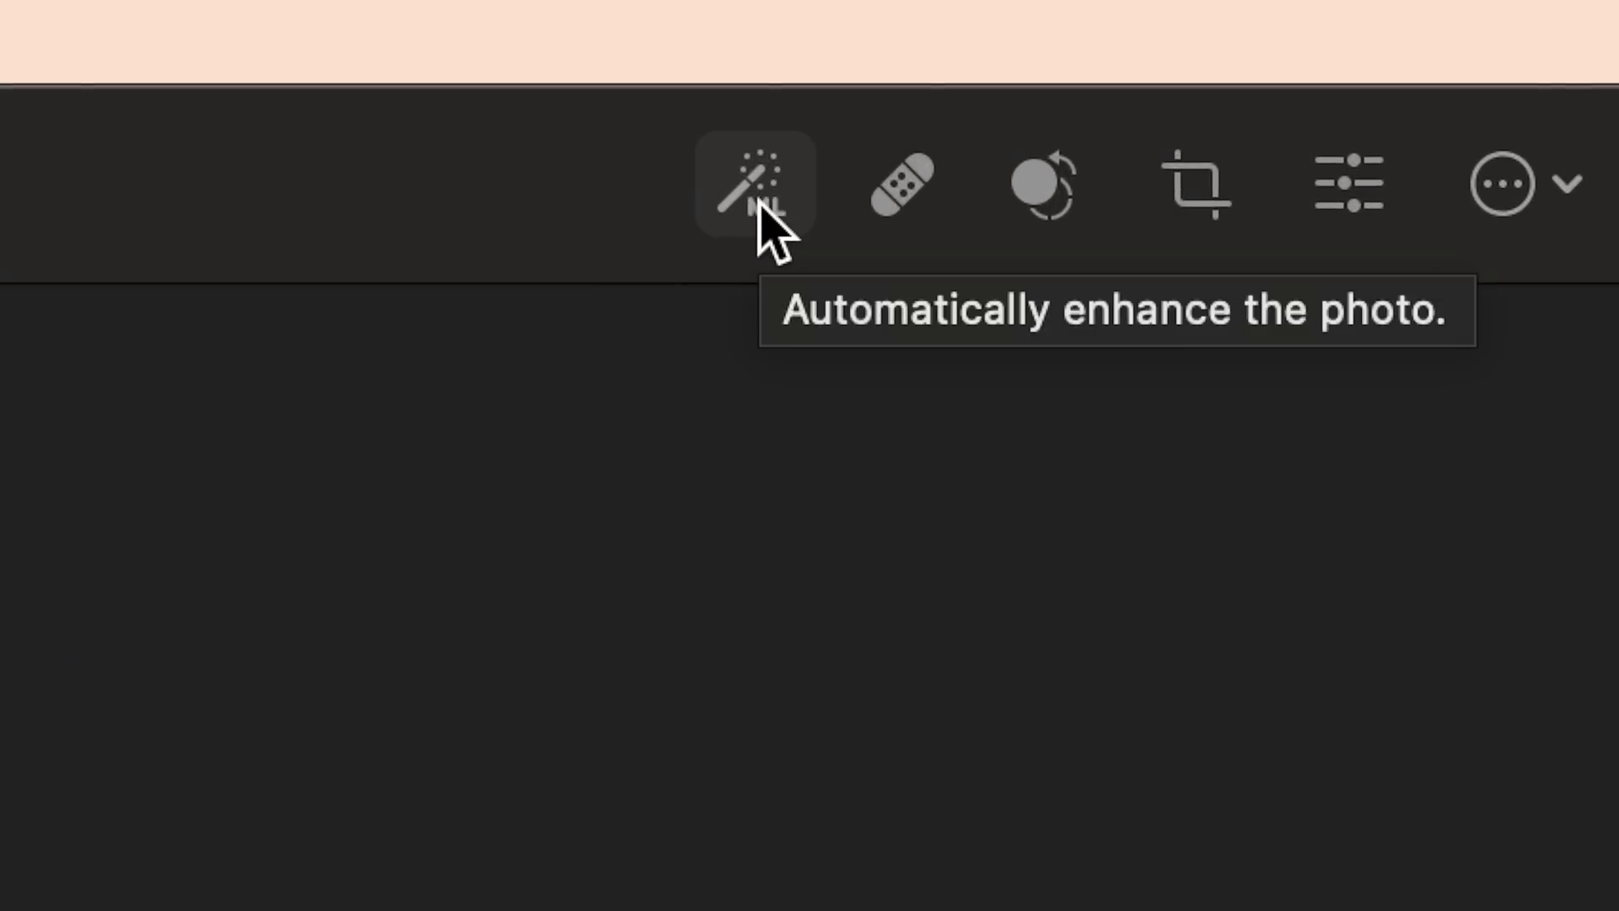
Auto-enhance the portrait with ML Enhance, then review its Selective Color orange and yellow values
{"action": "left_click", "coordinate": [759, 204]}
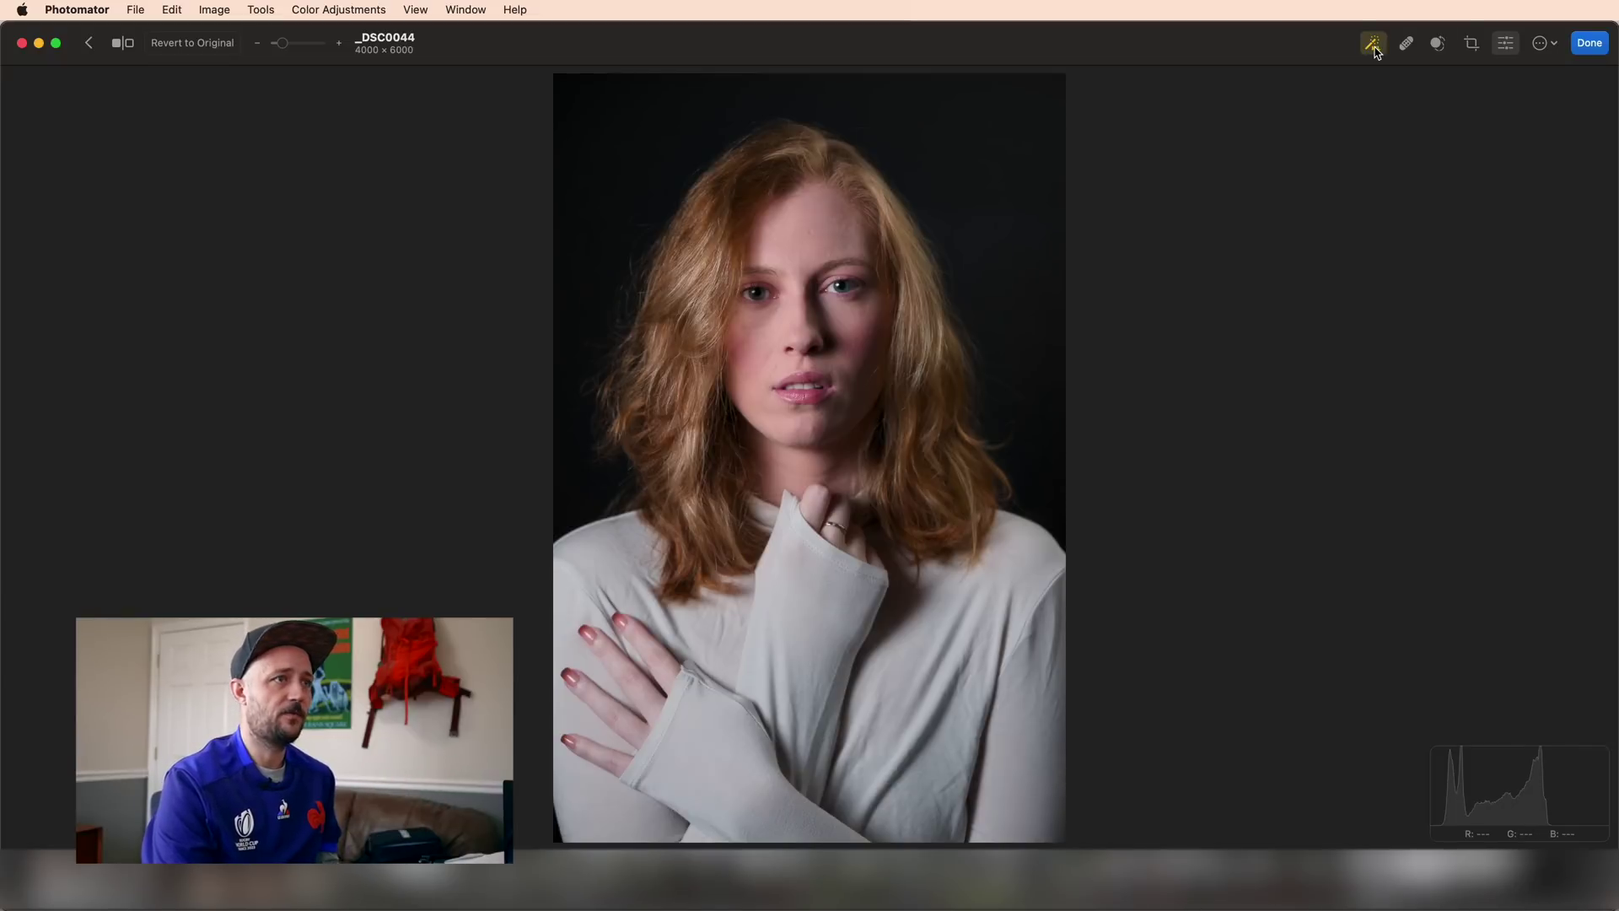
{"action": "left_click", "coordinate": [1374, 47]}
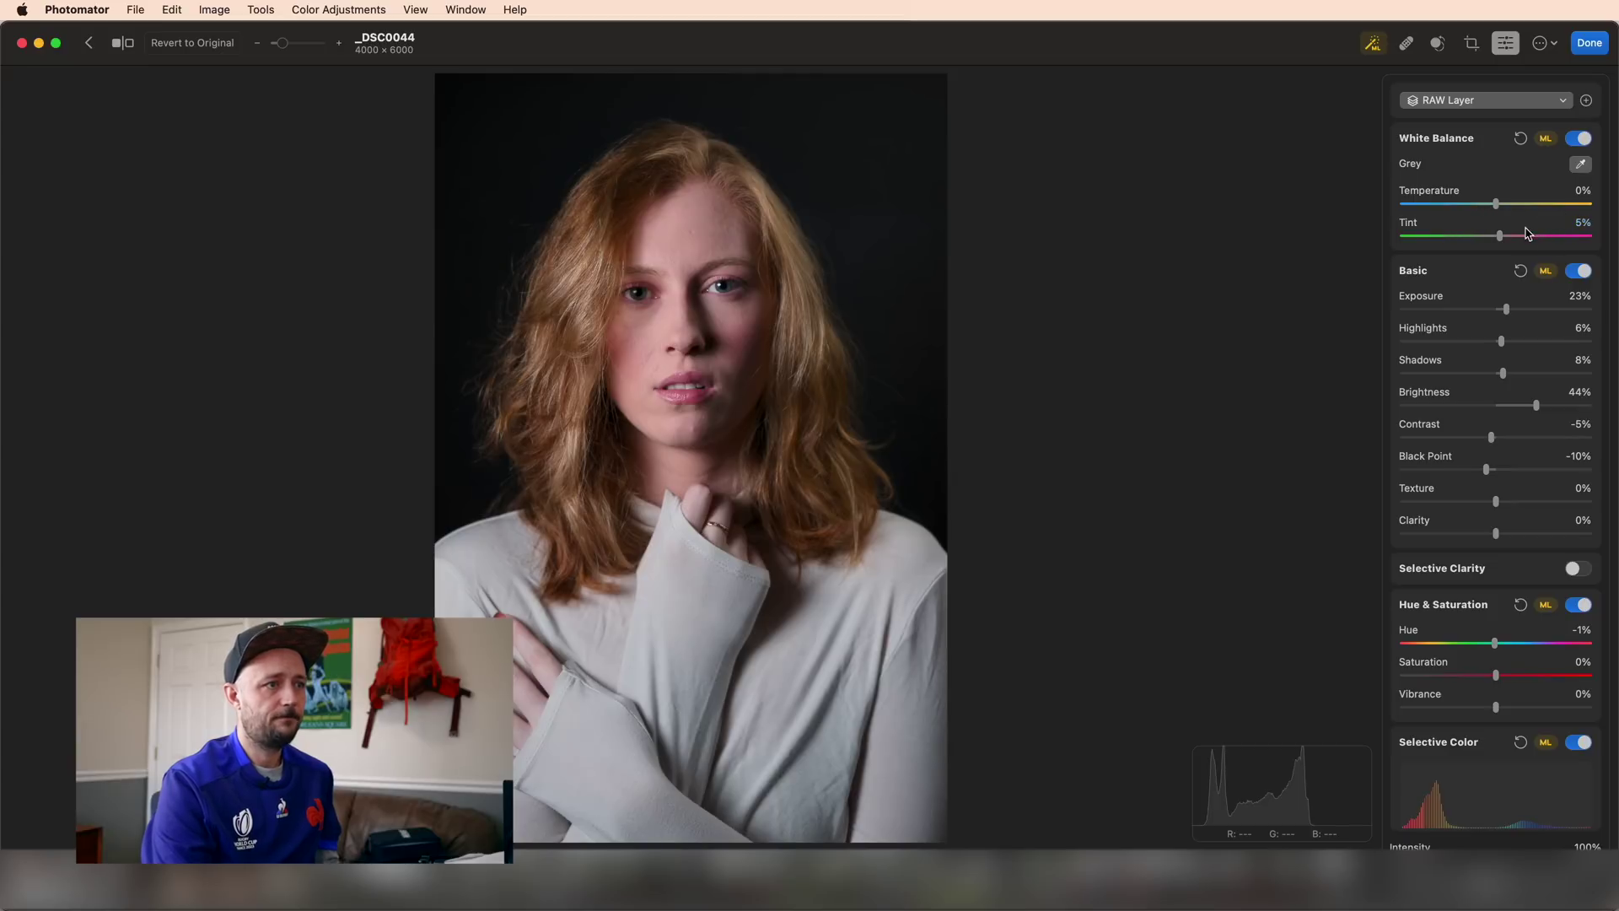
{"action": "scroll", "coordinate": [1473, 477], "scroll_direction": "down", "scroll_amount": 5}
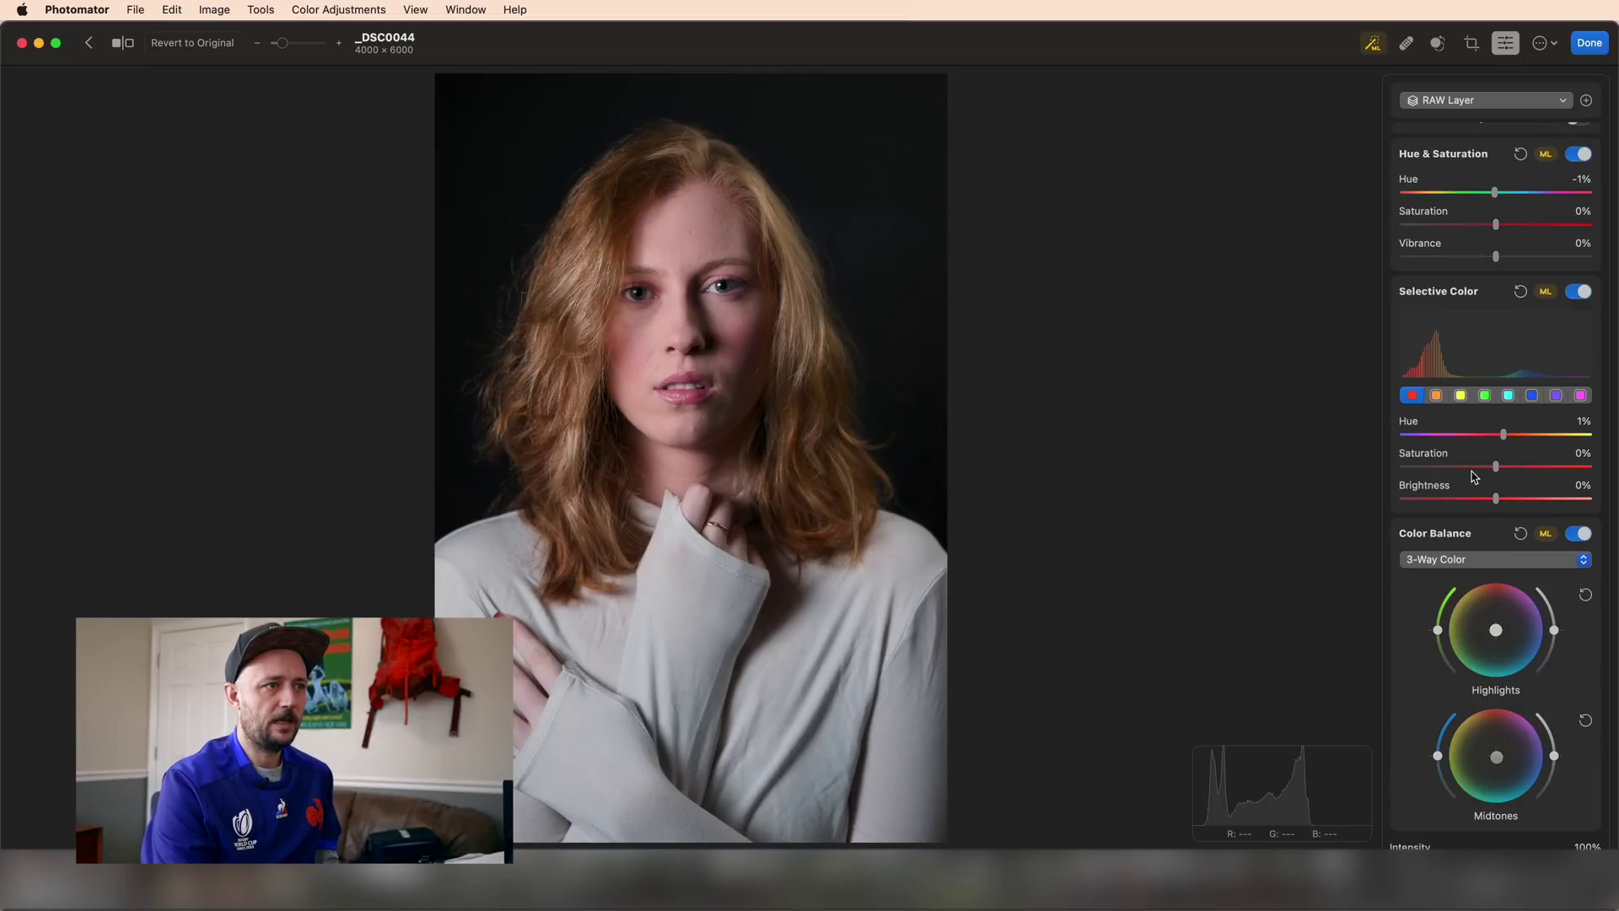
{"action": "left_click", "coordinate": [1437, 397]}
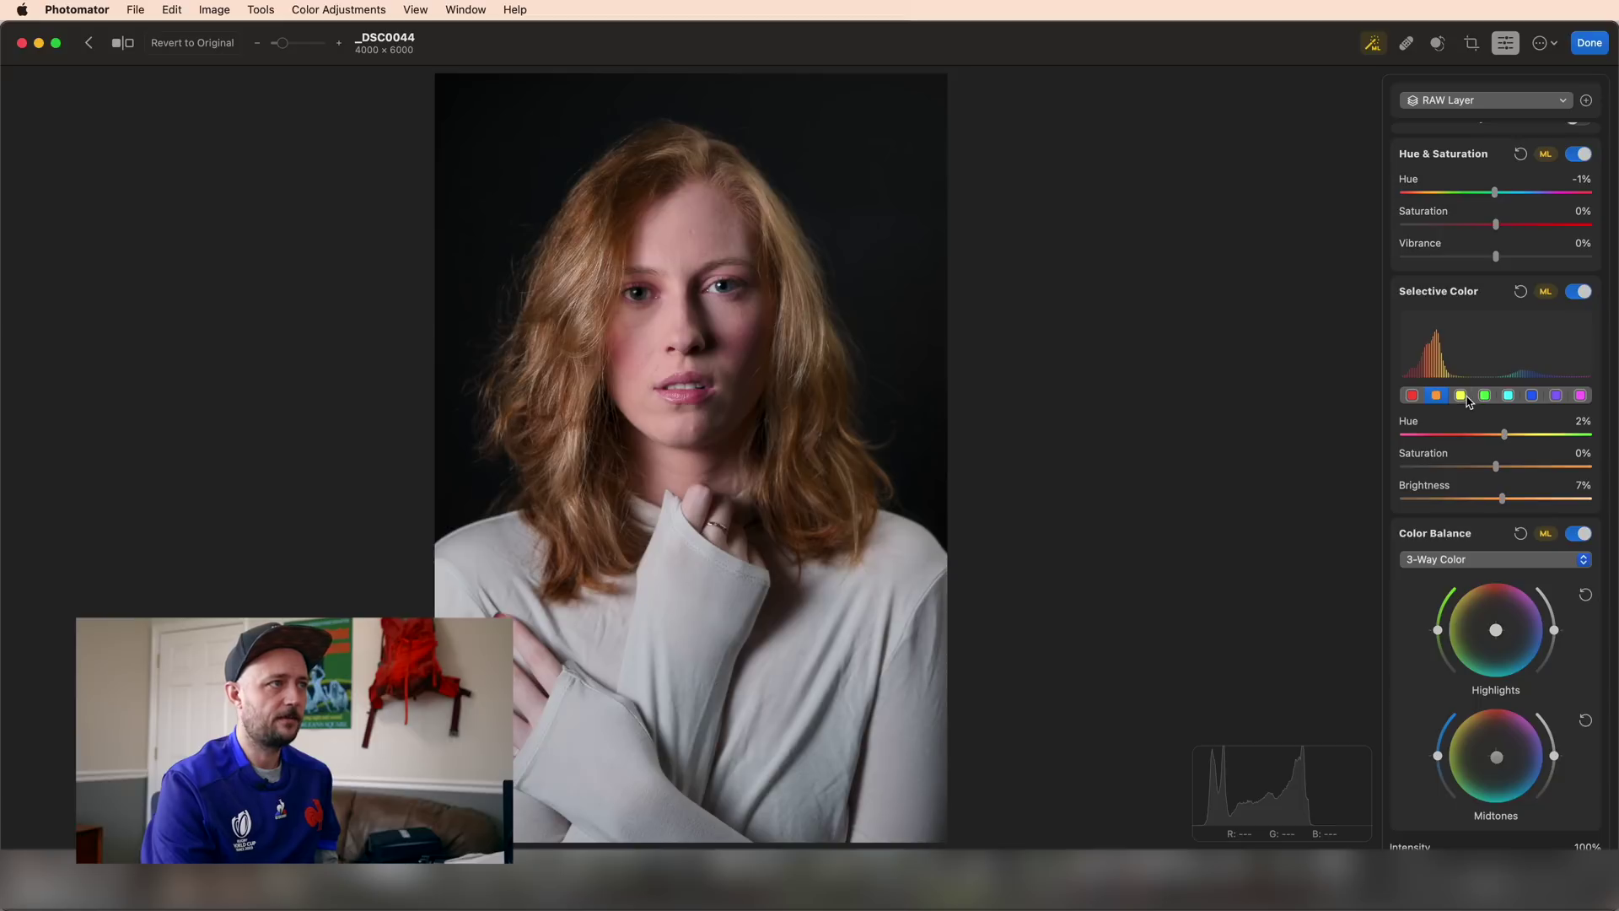
{"action": "left_click", "coordinate": [1465, 398]}
{"action": "scroll", "coordinate": [1499, 453], "scroll_direction": "up", "scroll_amount": 5}
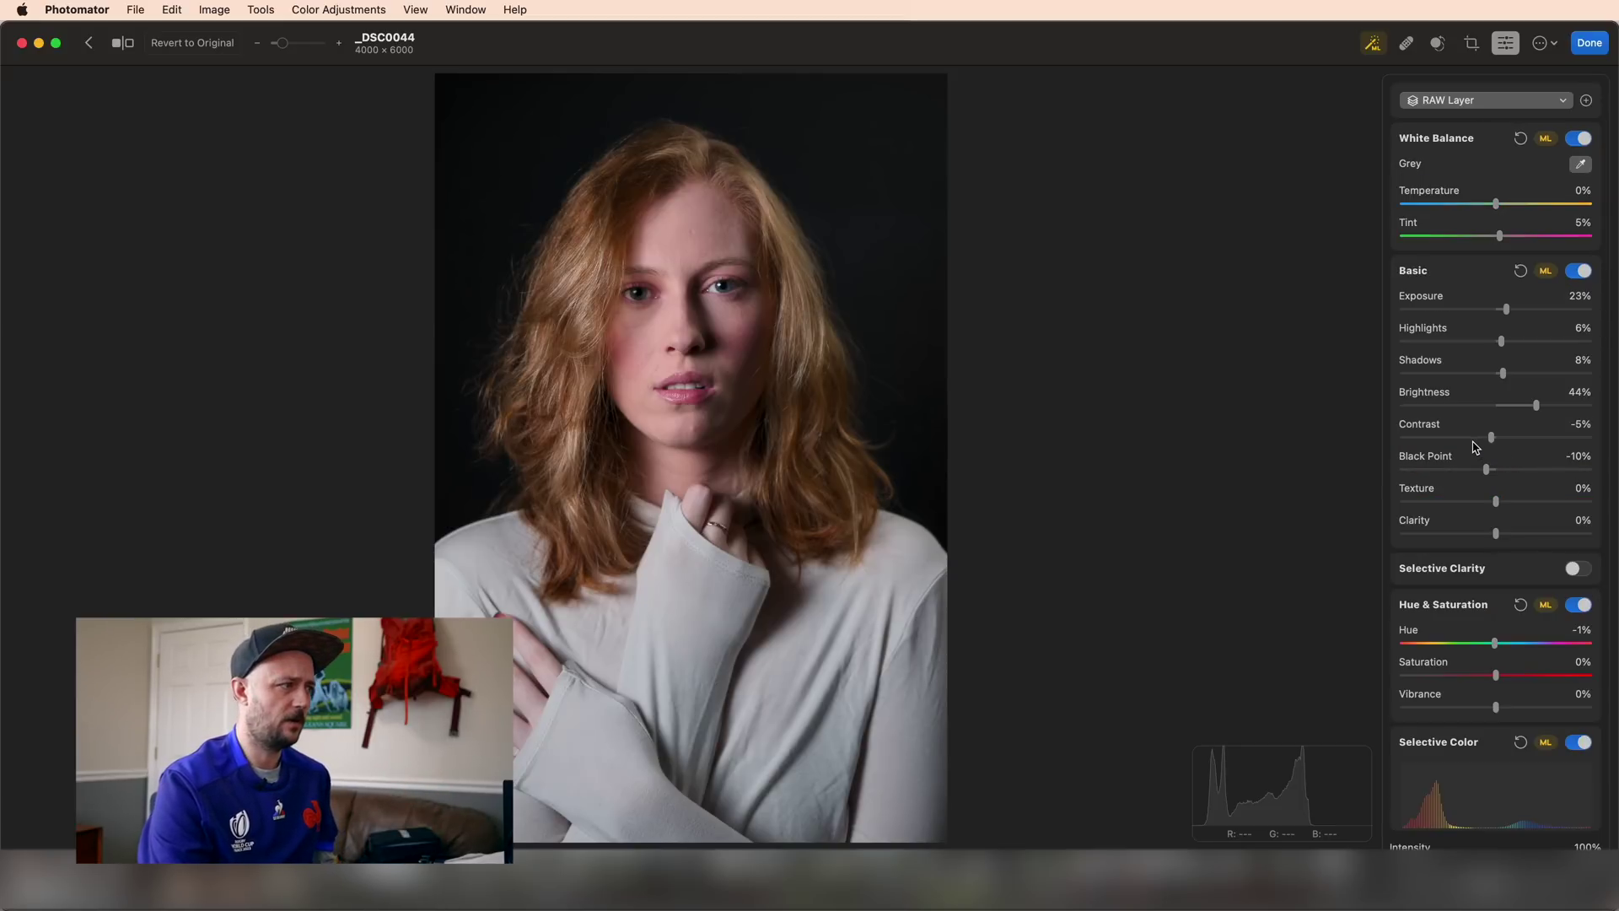
Switch to the Repair brush and repair the blemish on the chin
{"action": "left_click", "coordinate": [1505, 43]}
{"action": "left_click", "coordinate": [1505, 43]}
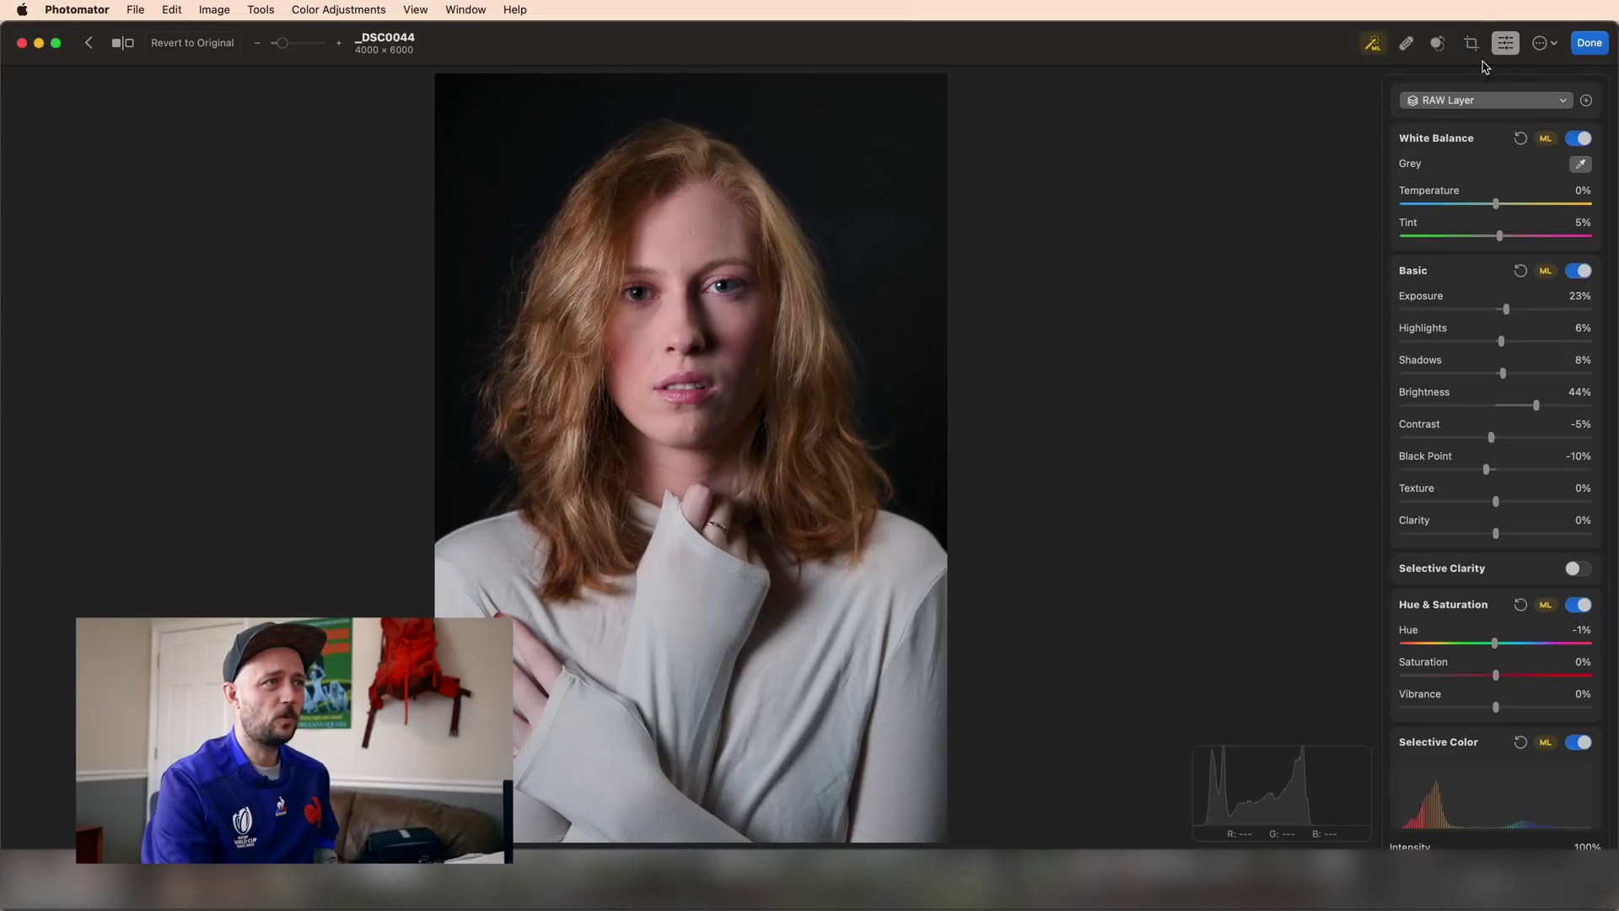
{"action": "left_click", "coordinate": [1406, 44]}
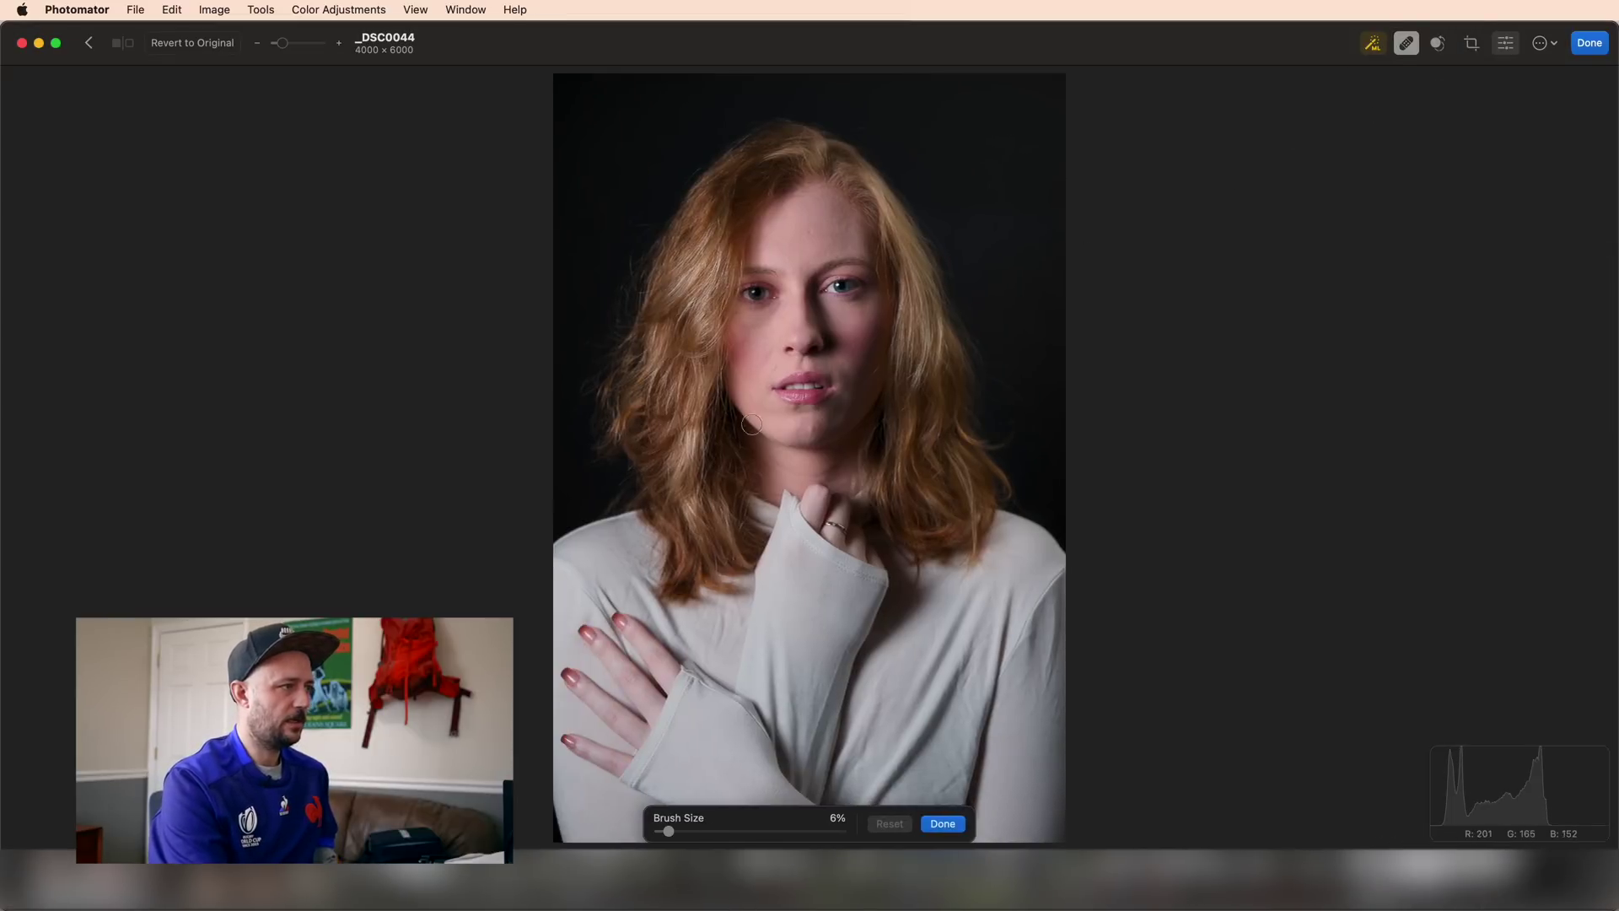
{"action": "scroll", "coordinate": [775, 419], "scroll_direction": "up", "scroll_amount": 5}
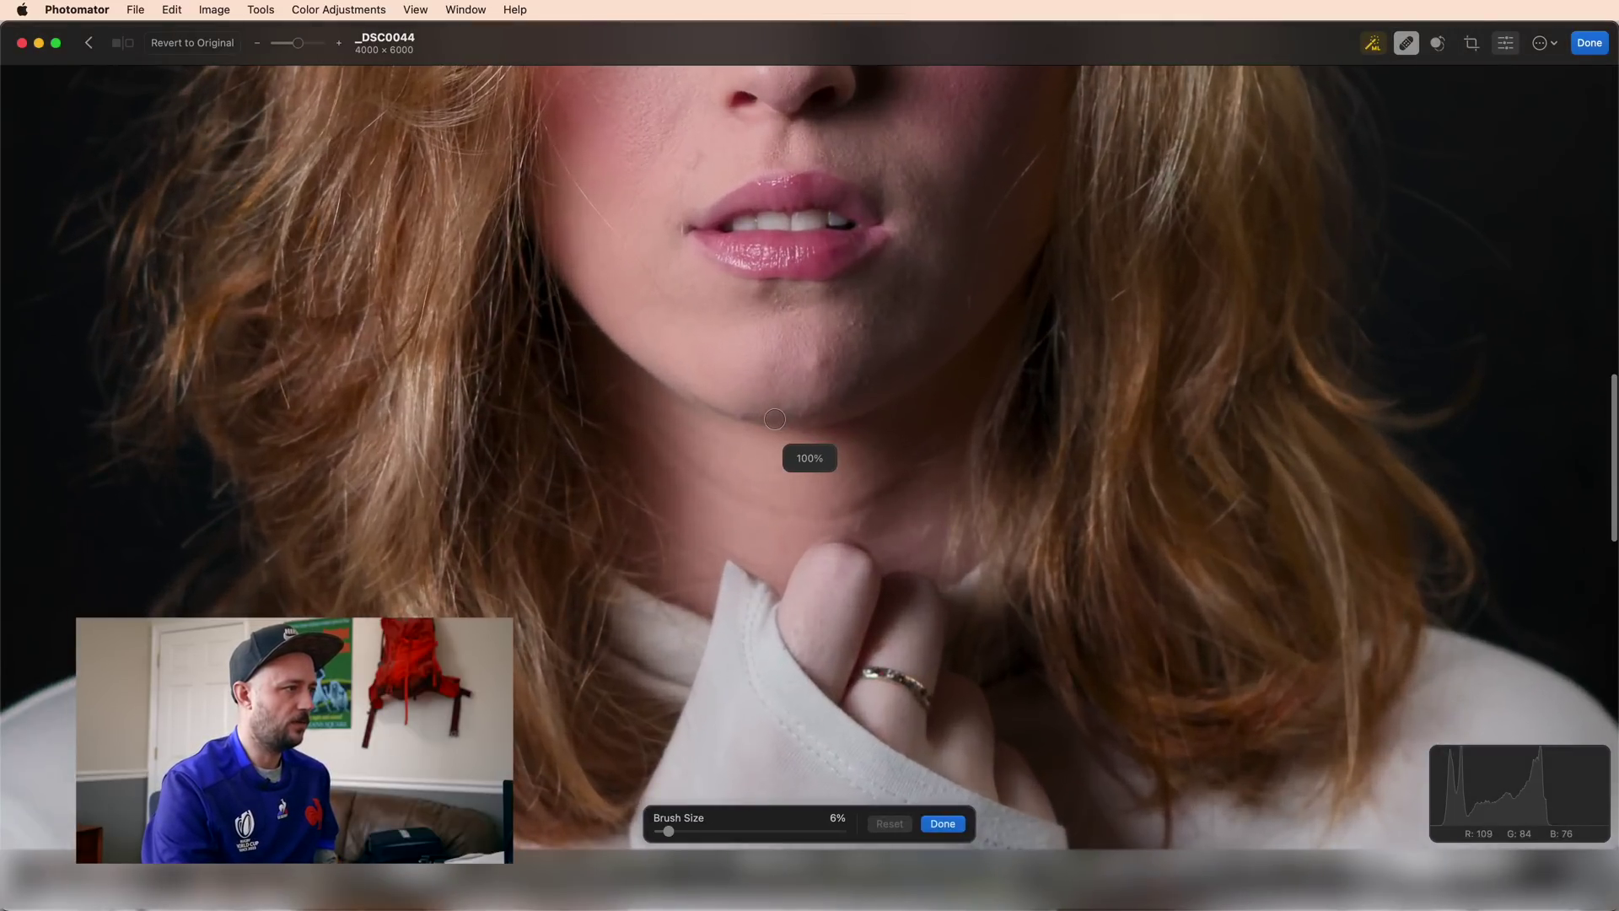
{"action": "scroll", "coordinate": [810, 724], "scroll_direction": "up", "scroll_amount": 2}
{"action": "key", "text": "super+z"}
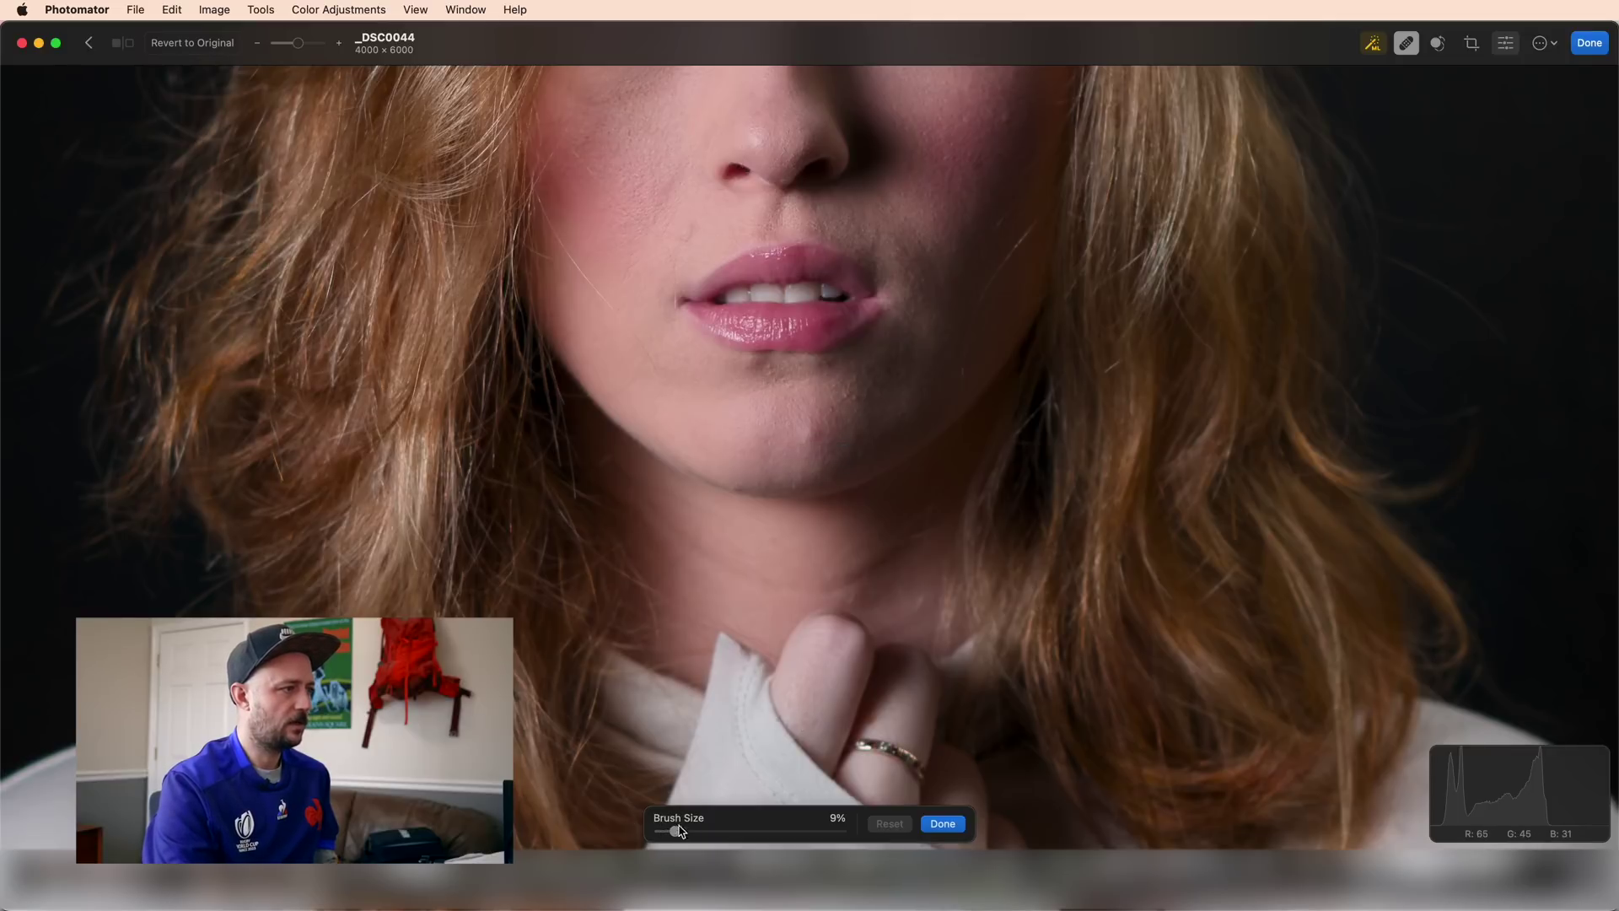
{"action": "left_click", "coordinate": [814, 434]}
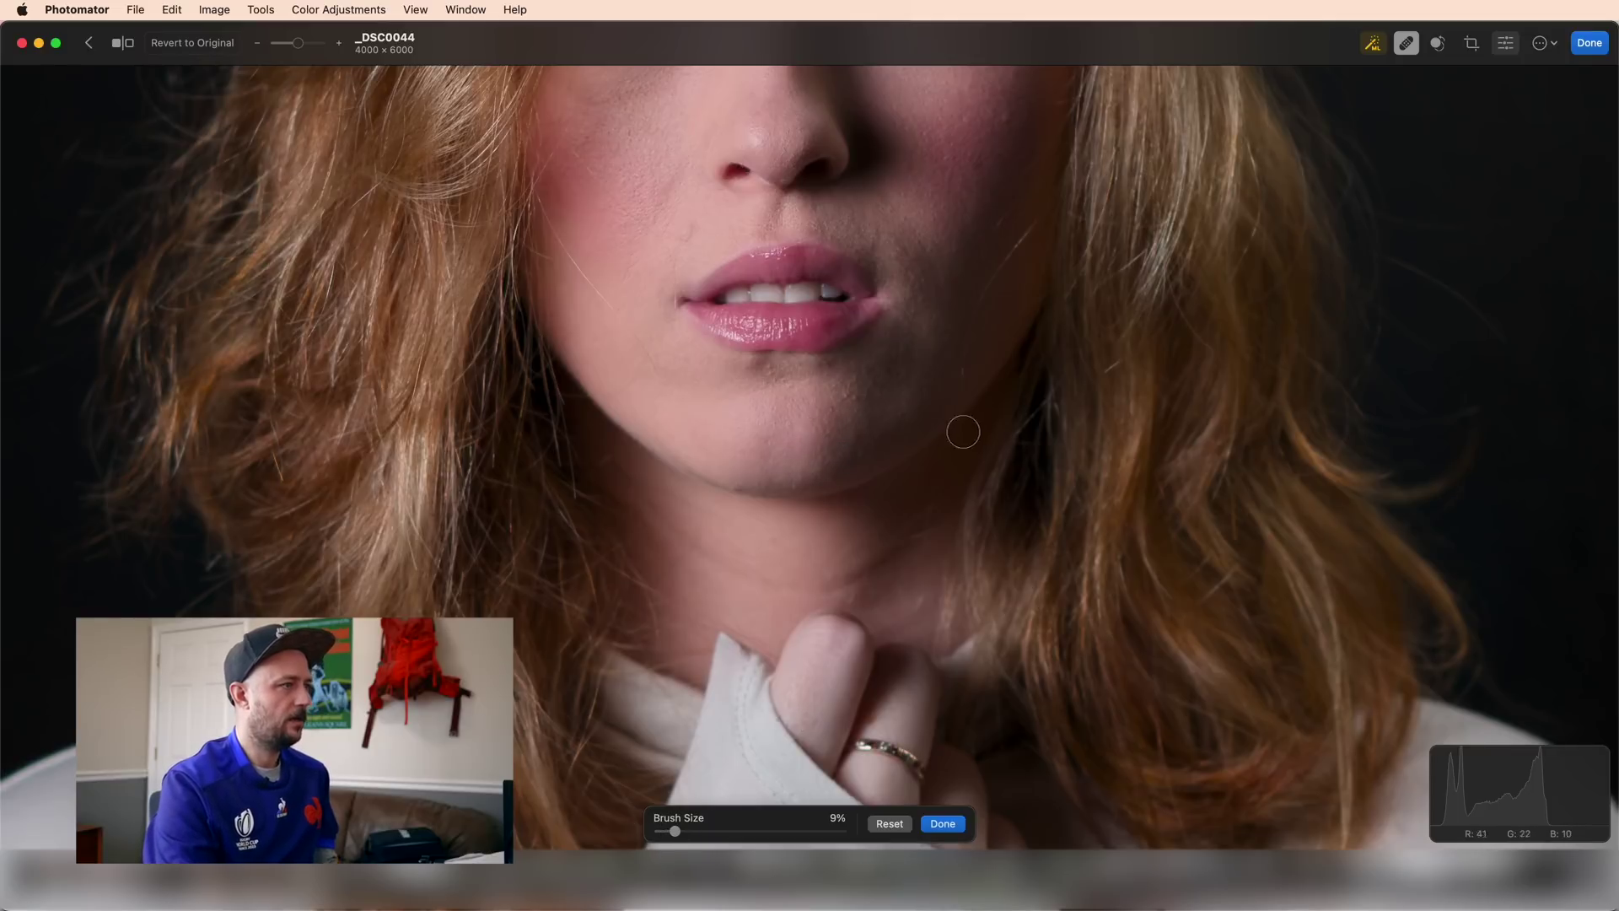
Zoom to 50% around the face, then zoom back out to fit the whole portrait
{"action": "scroll", "coordinate": [957, 425], "scroll_direction": "up", "scroll_amount": 7}
{"action": "key", "text": "super+0"}
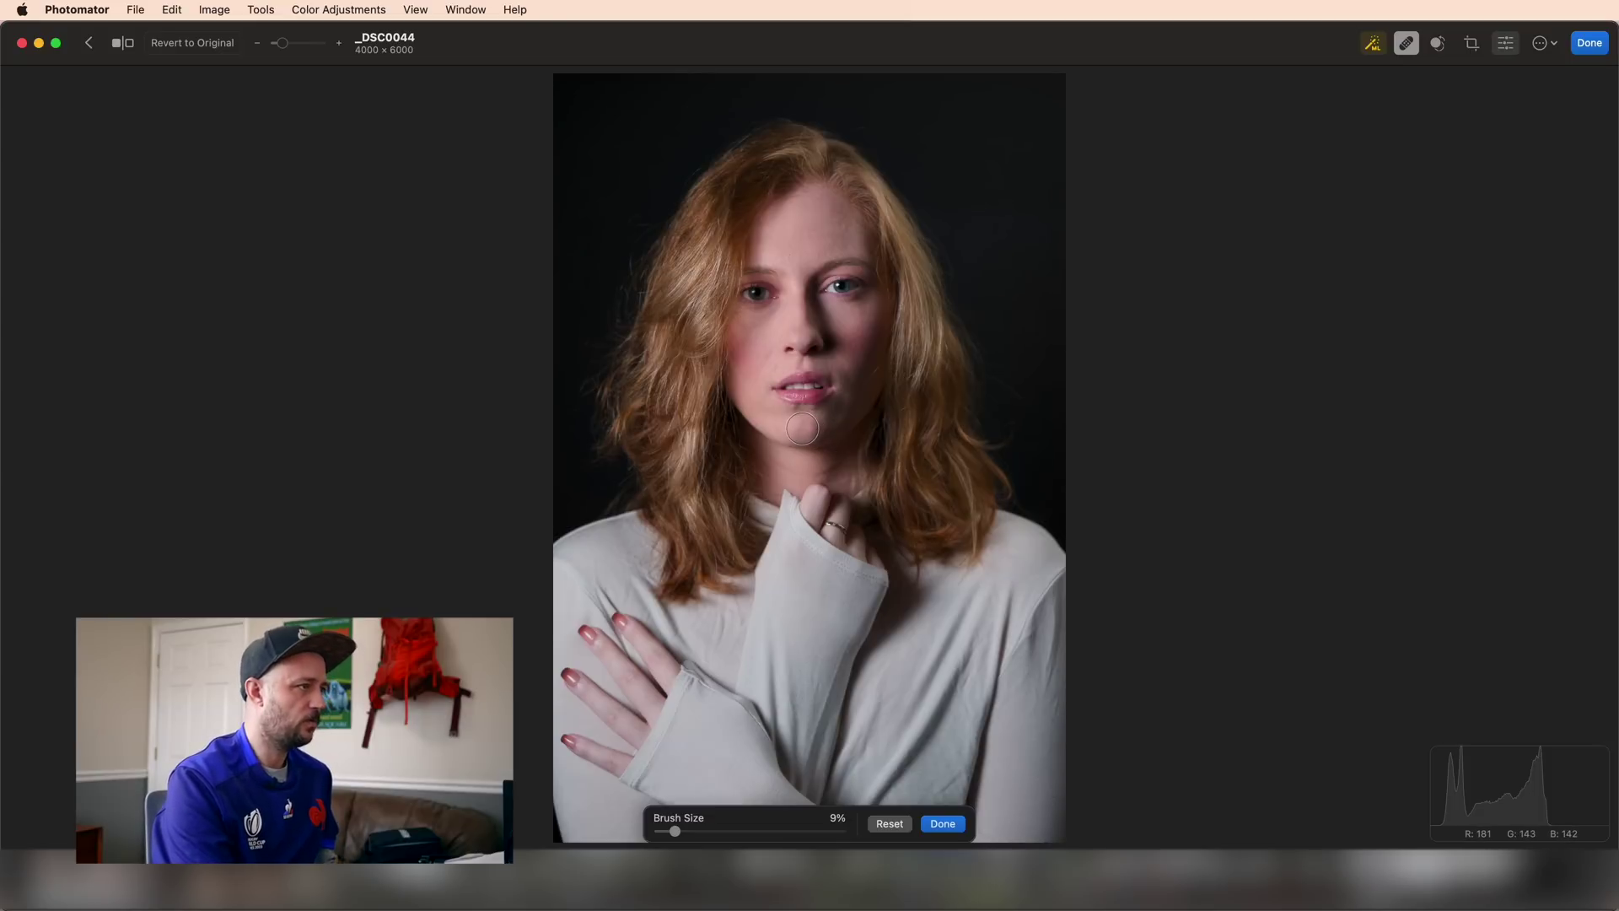
{"action": "key", "text": "super+plus"}
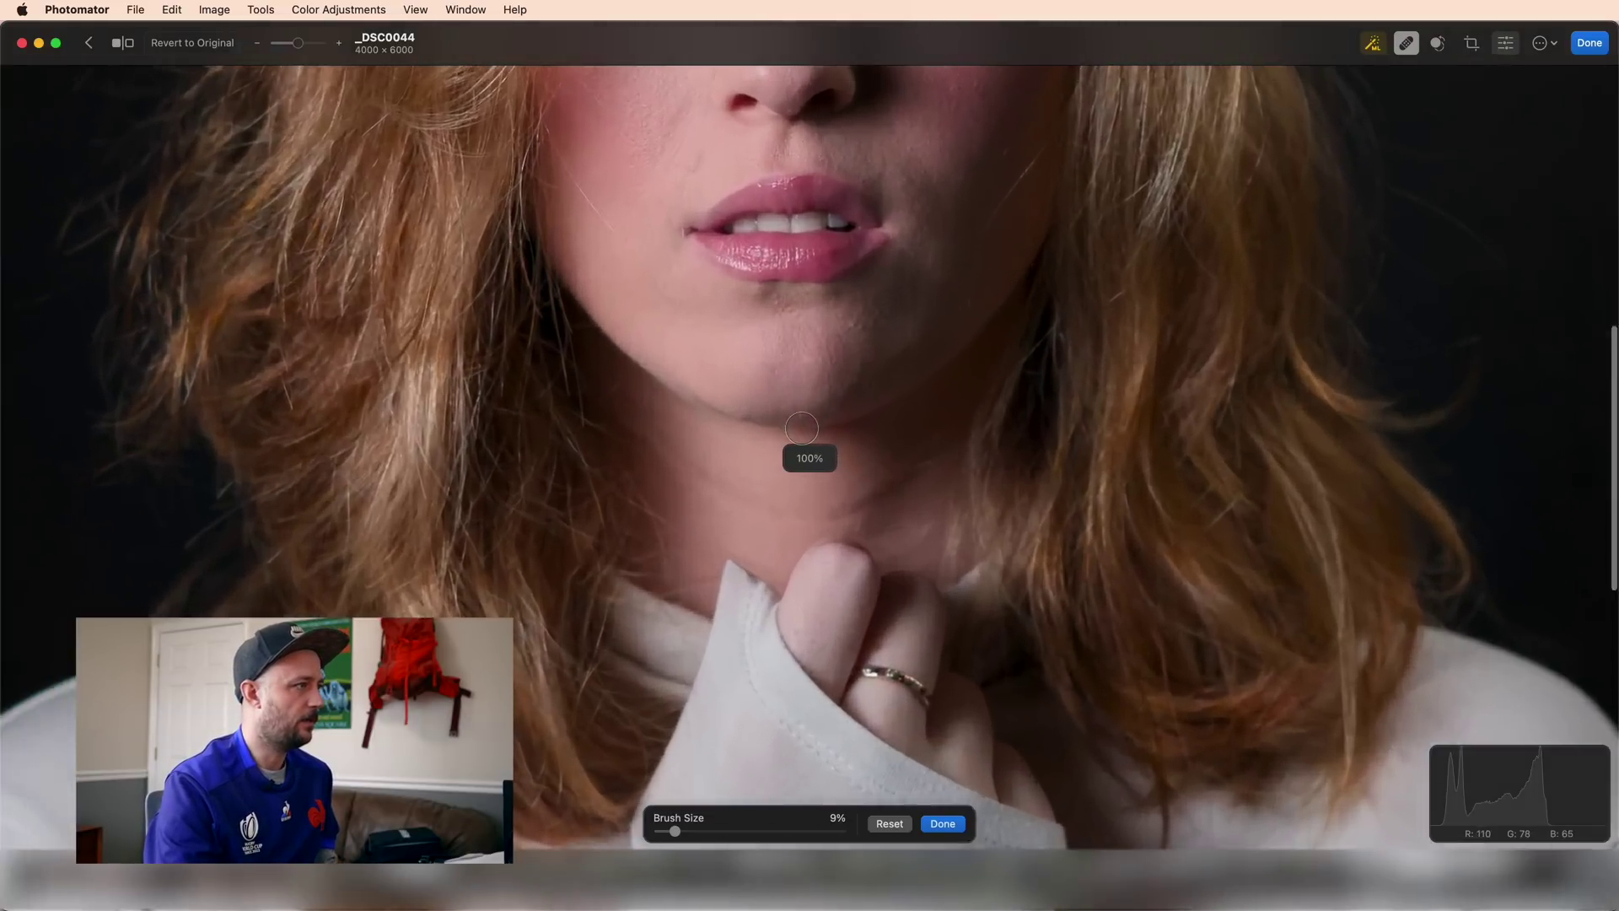
{"action": "key", "text": "super+minus"}
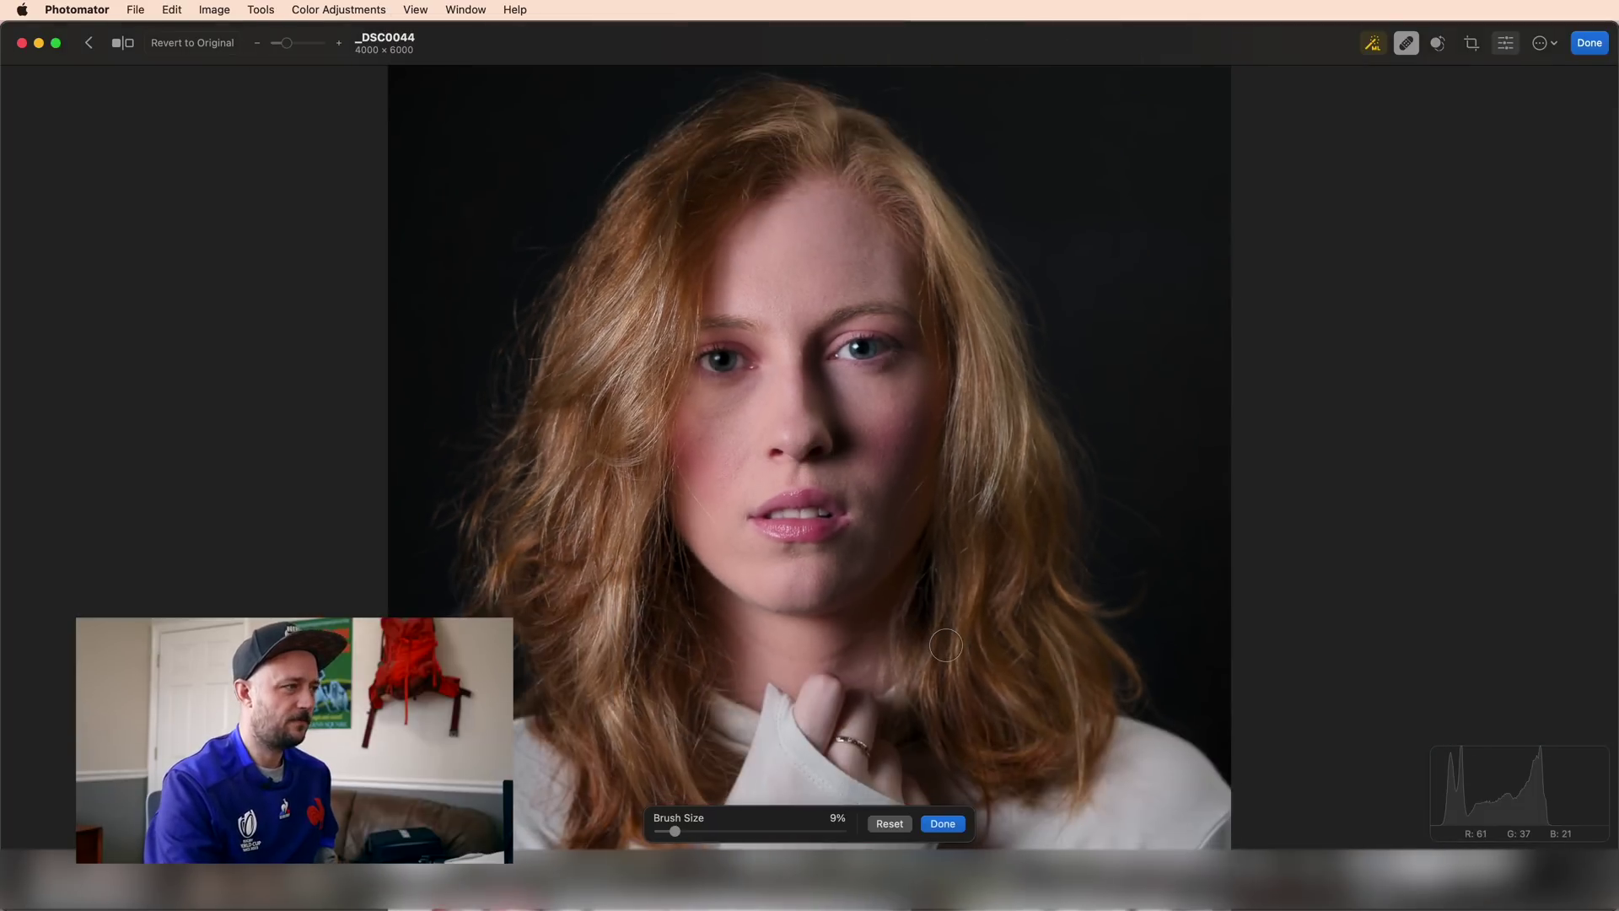
{"action": "key", "text": "super+minus"}
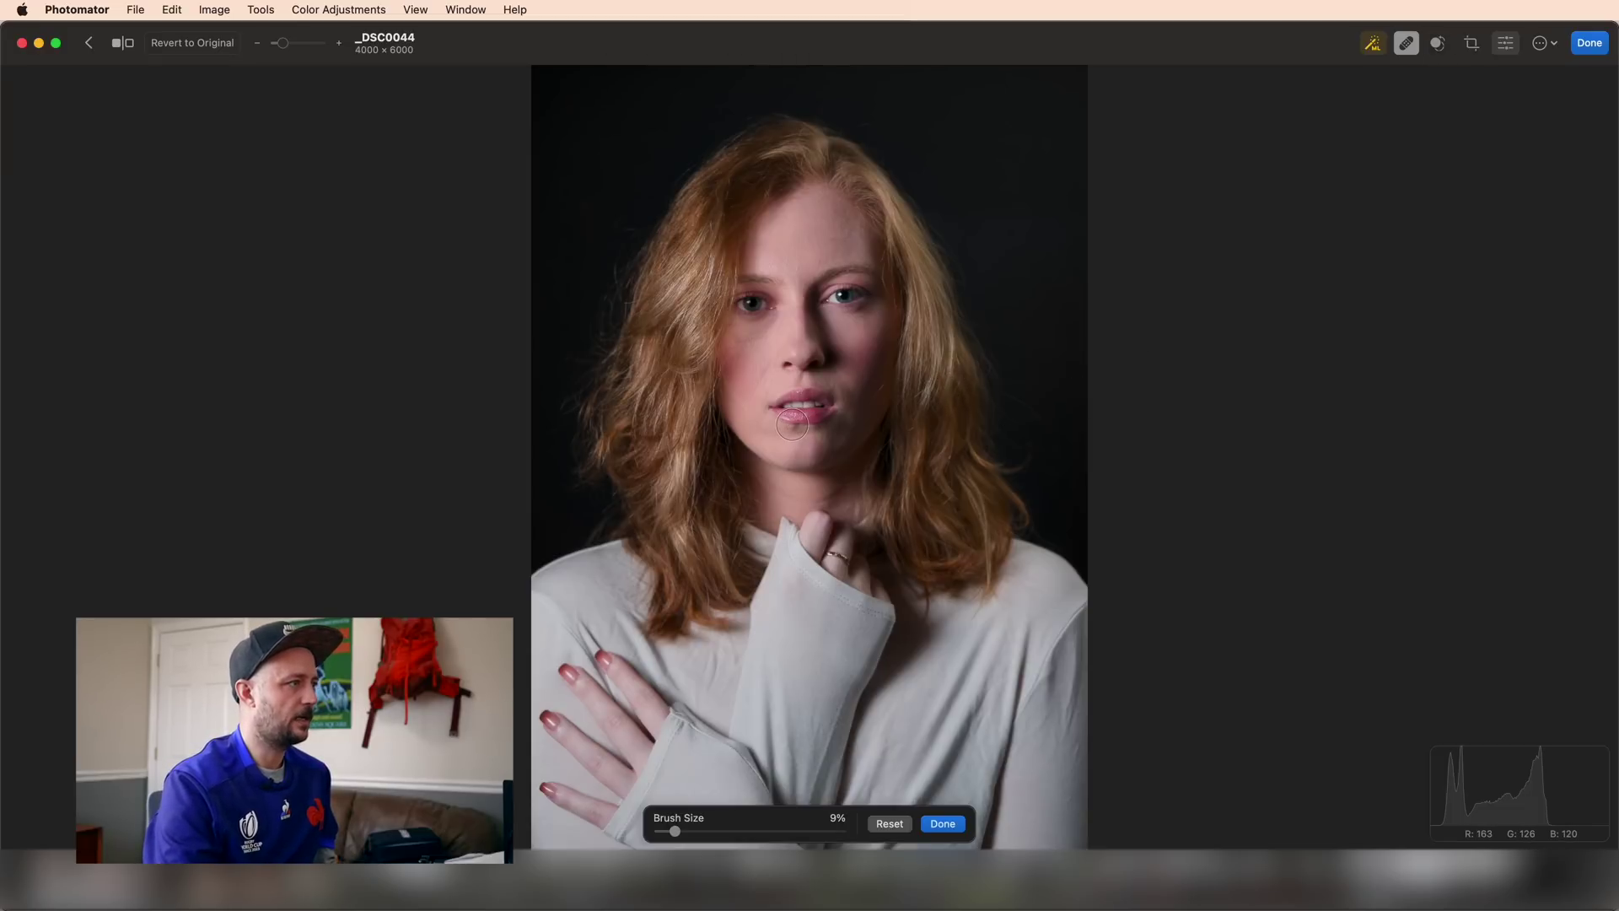
{"action": "scroll", "coordinate": [792, 425], "scroll_direction": "up", "scroll_amount": 5}
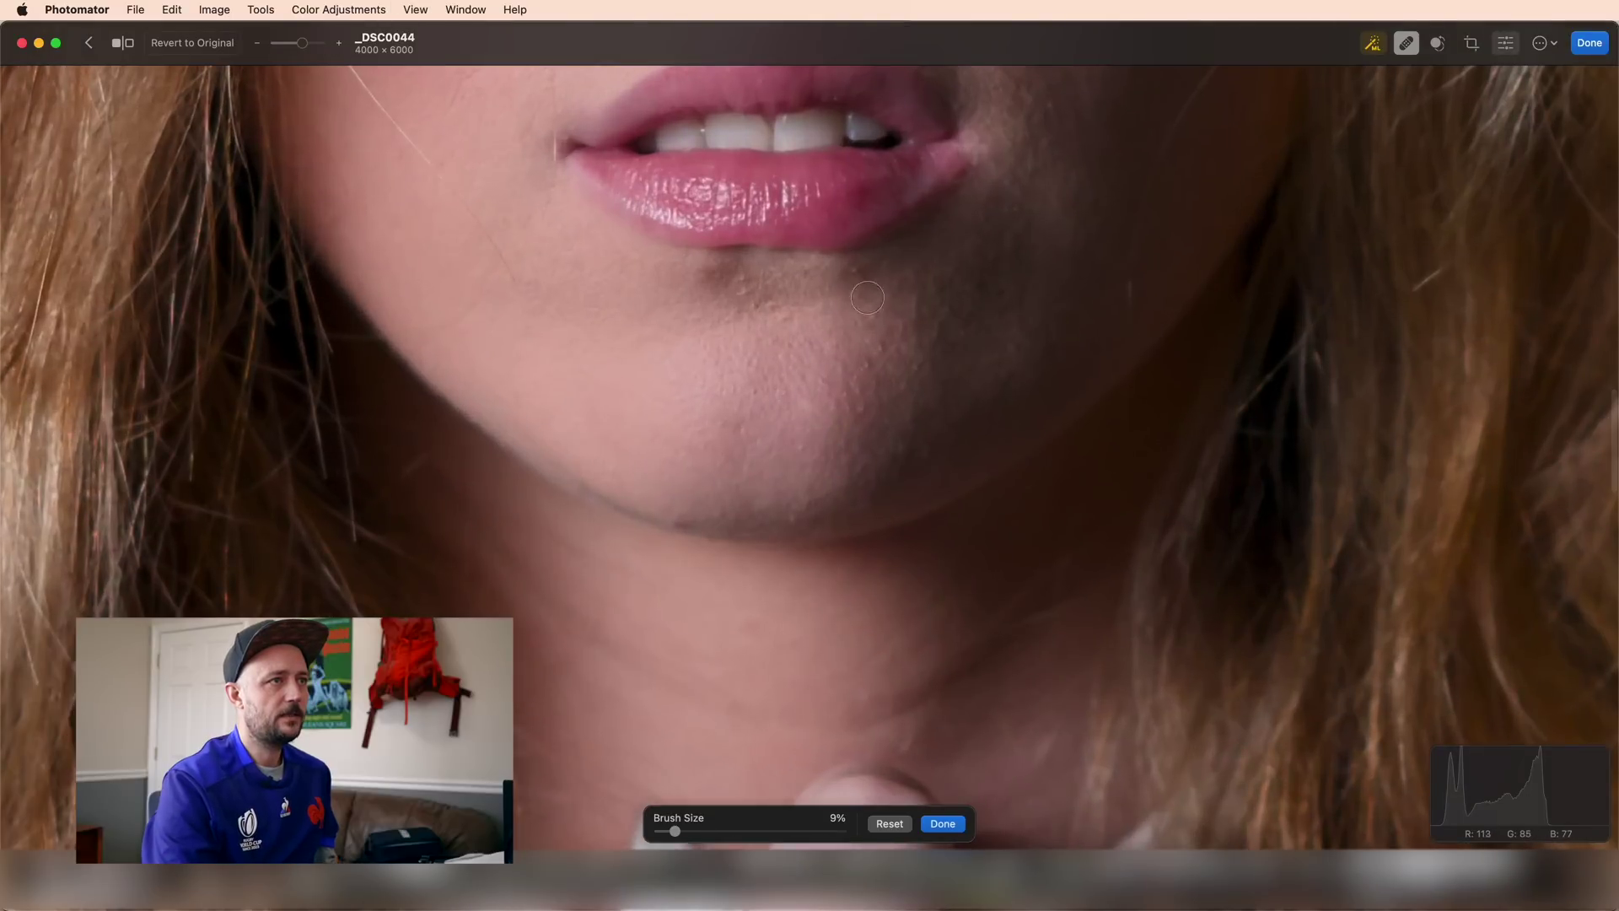
Paint out the reddish spot on the chin and raise clone softness to about 90%
{"action": "key", "text": "super+z"}
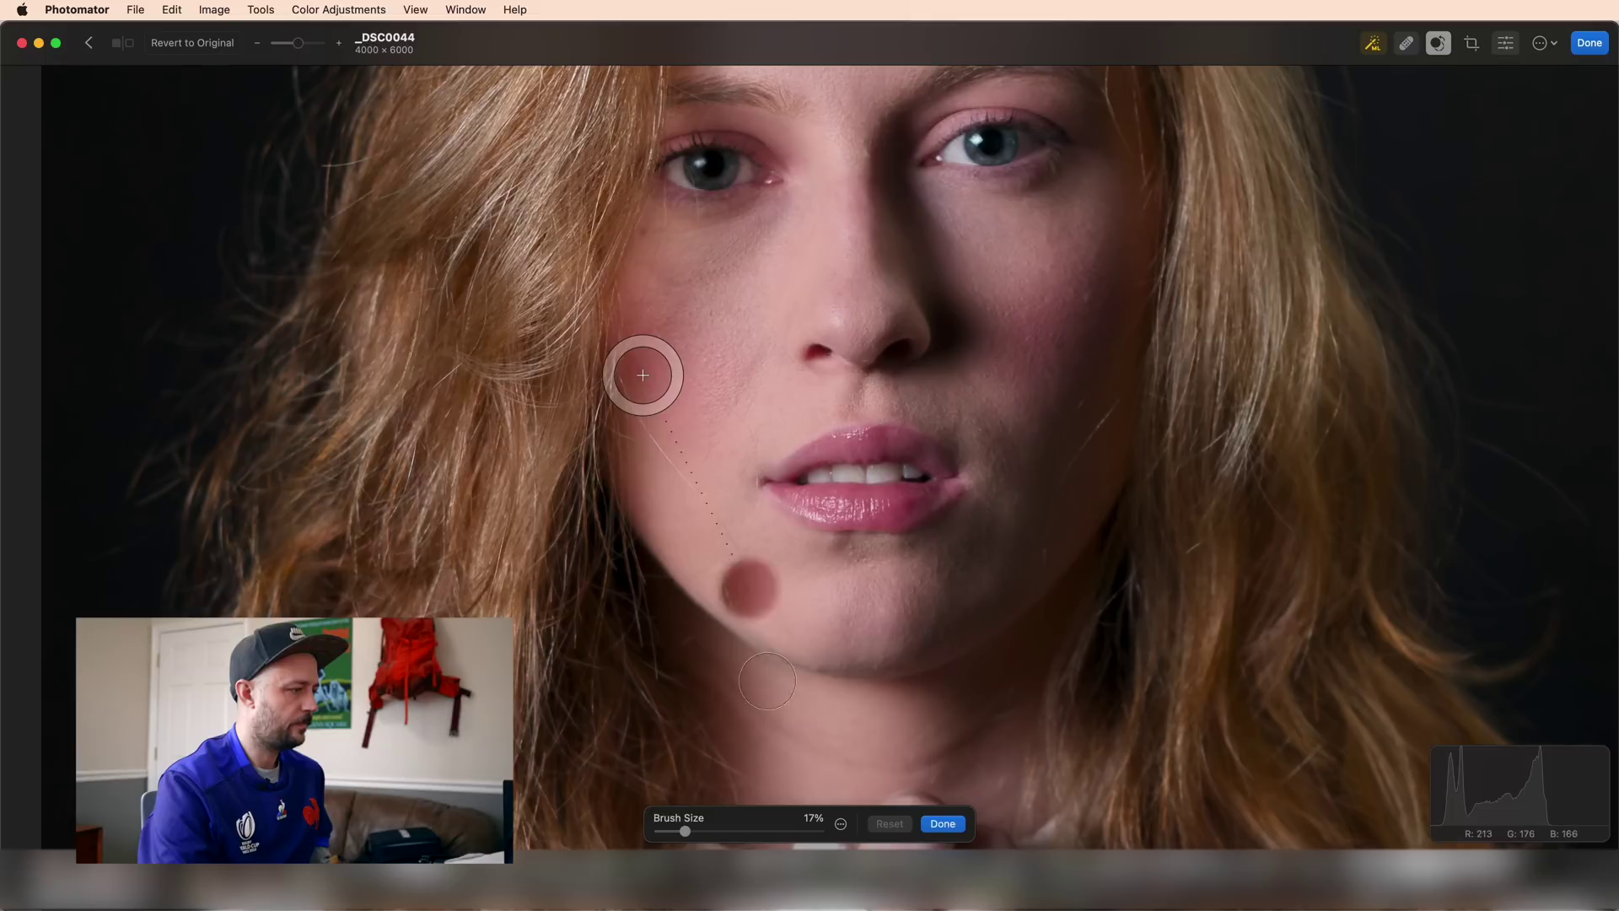
{"action": "left_click_drag", "start_coordinate": [684, 831], "coordinate": [663, 831]}
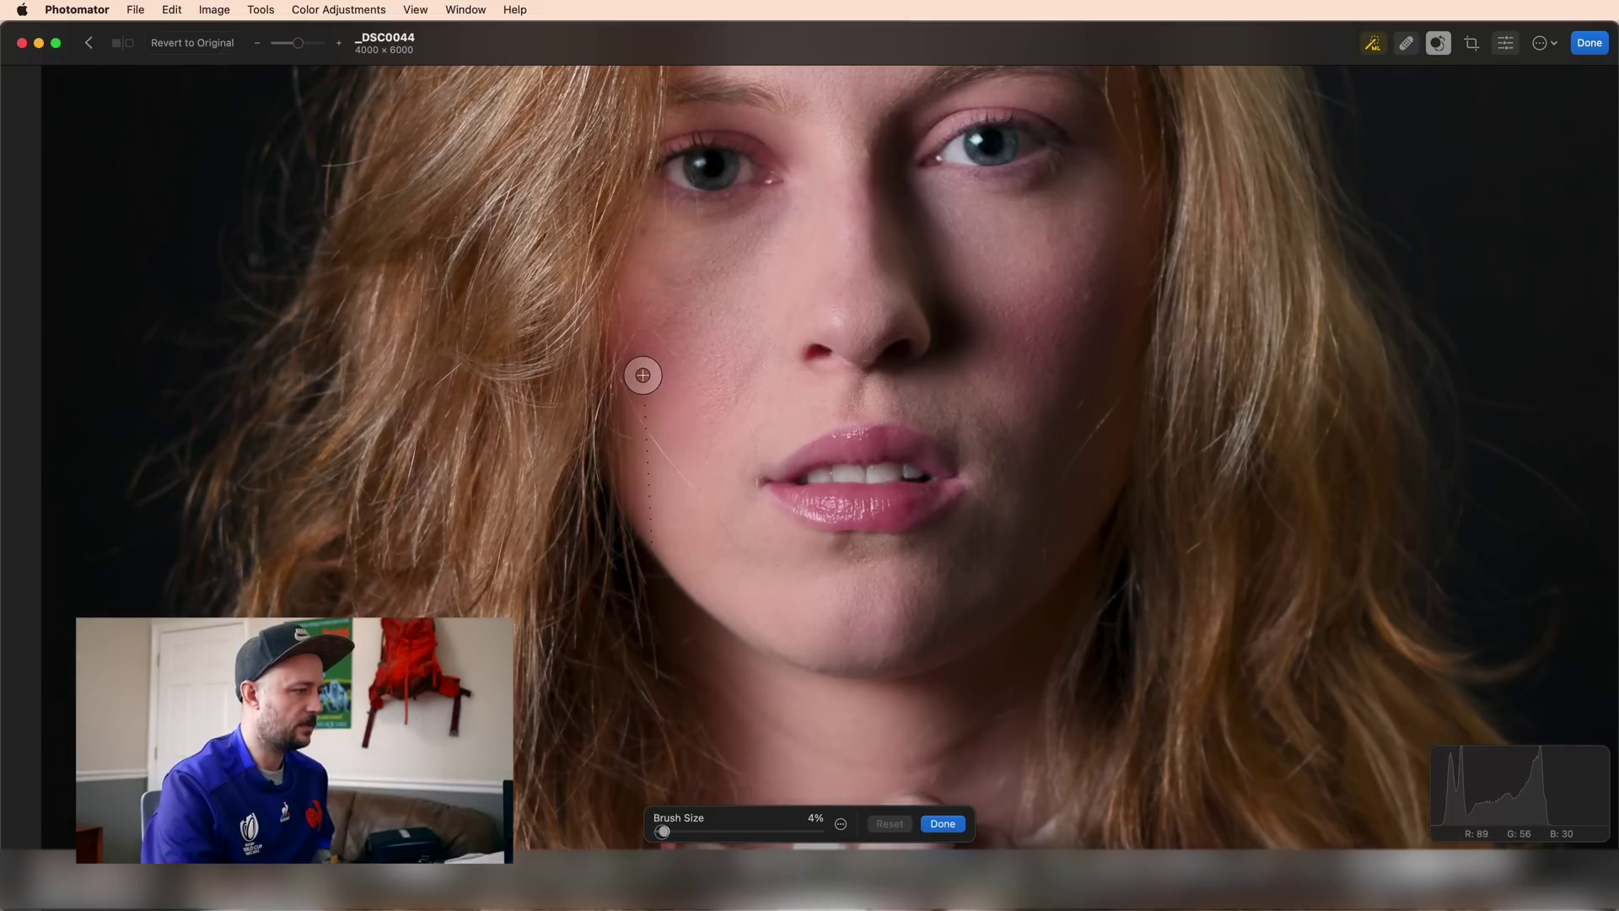
{"action": "left_click", "coordinate": [842, 825]}
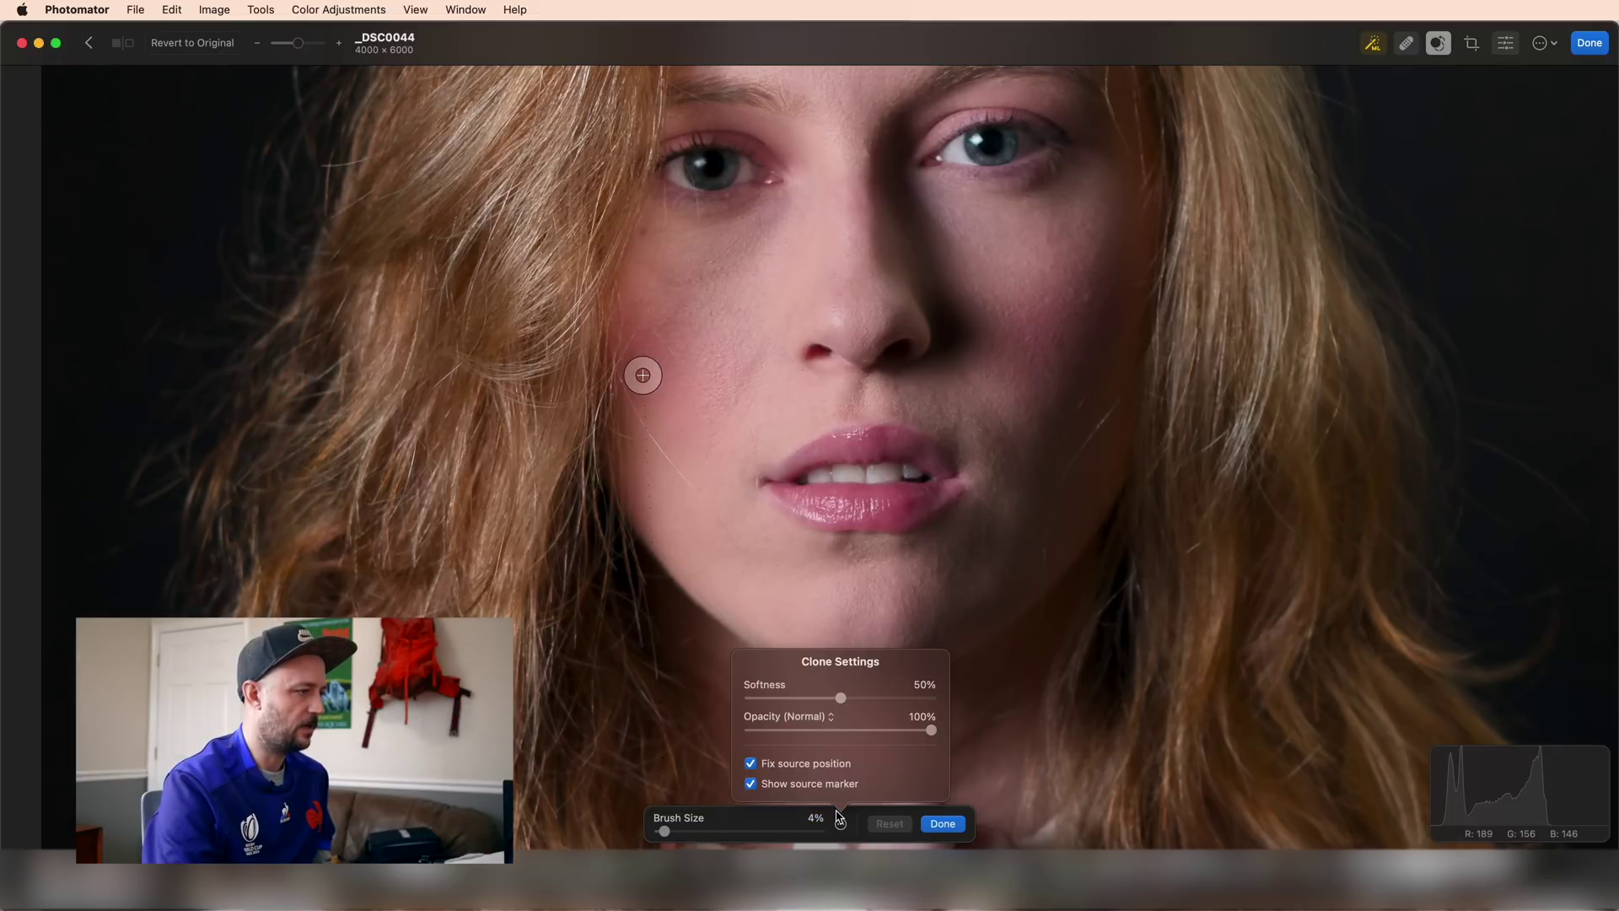
{"action": "left_click_drag", "start_coordinate": [849, 699], "coordinate": [921, 696]}
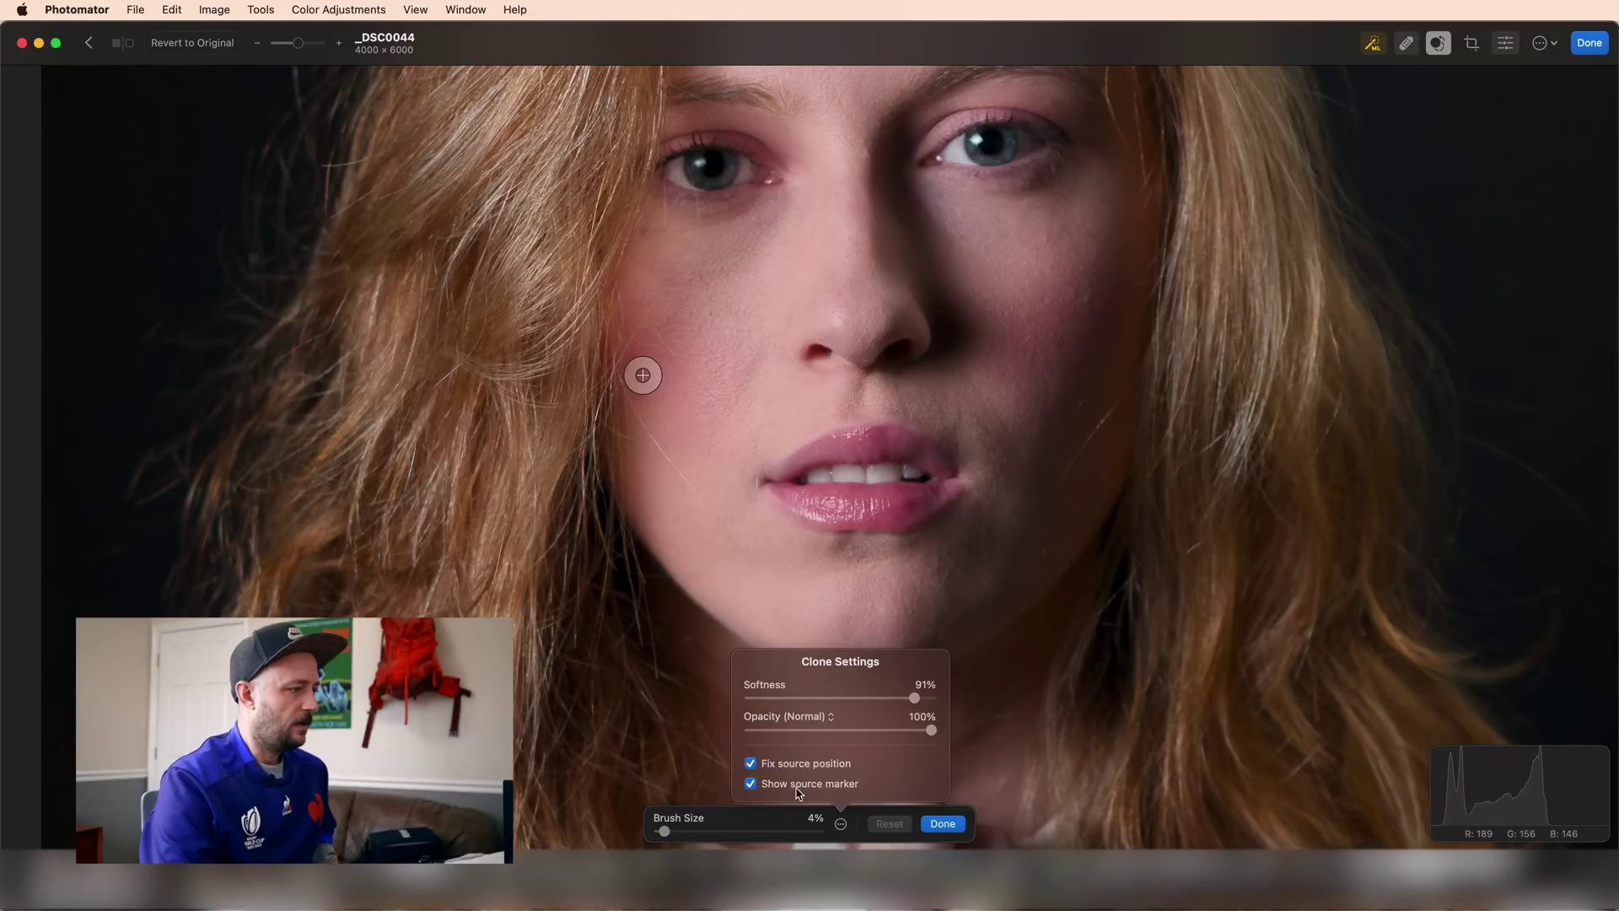
{"action": "left_click", "coordinate": [838, 824]}
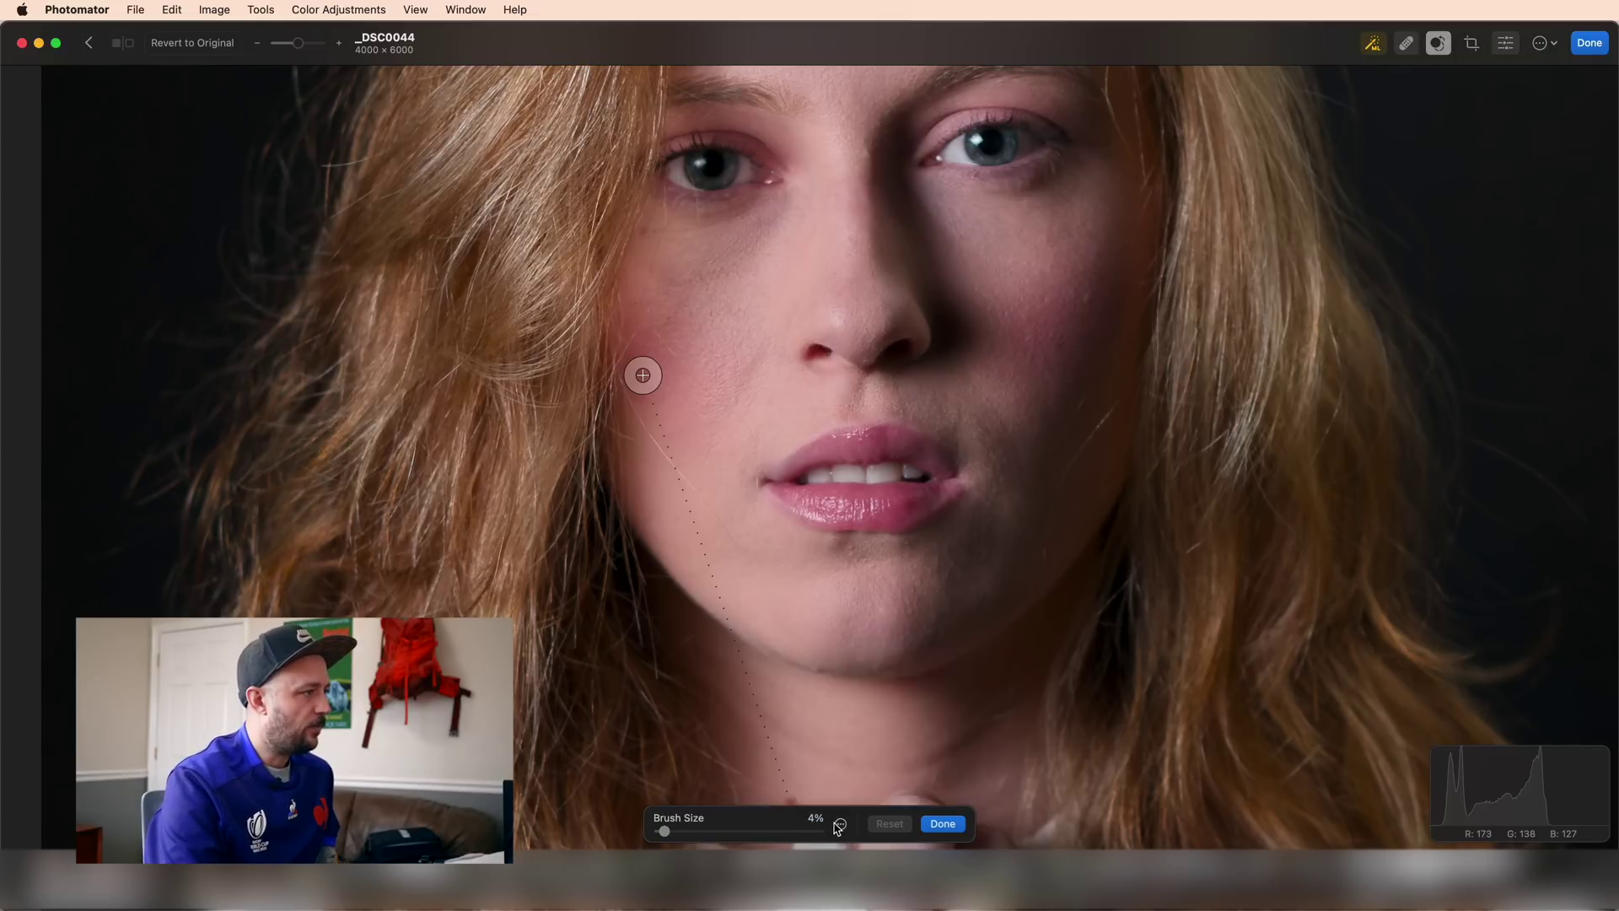
{"action": "left_click", "coordinate": [839, 824]}
{"action": "left_click", "coordinate": [643, 375]}
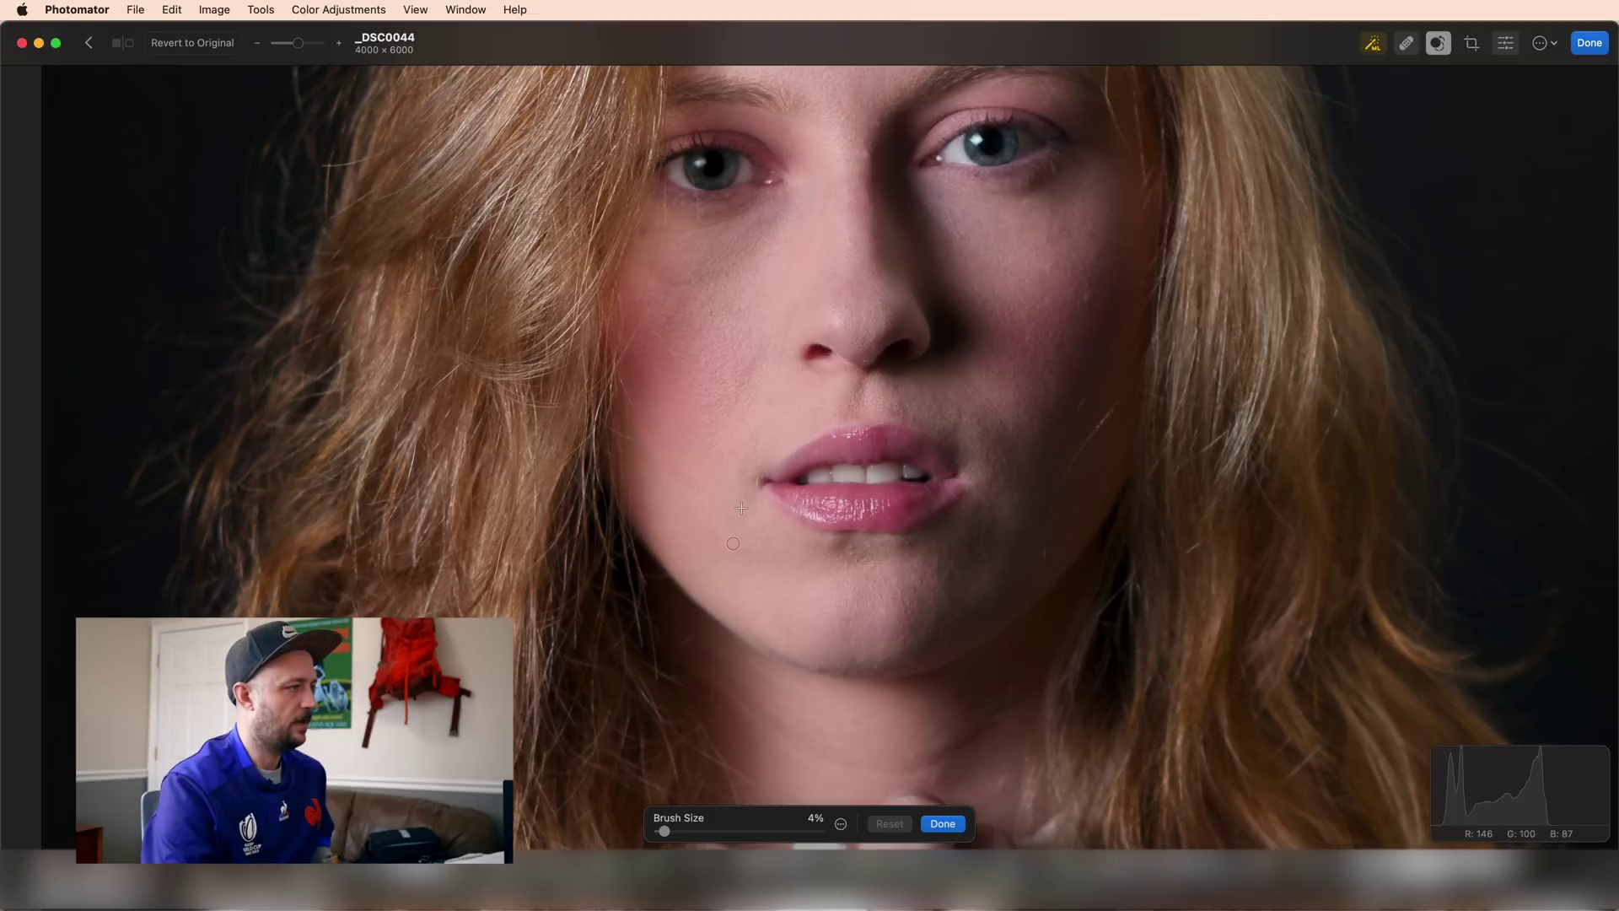
Clone over the blemish on the left cheek and finish retouching
{"action": "left_click", "coordinate": [642, 374]}
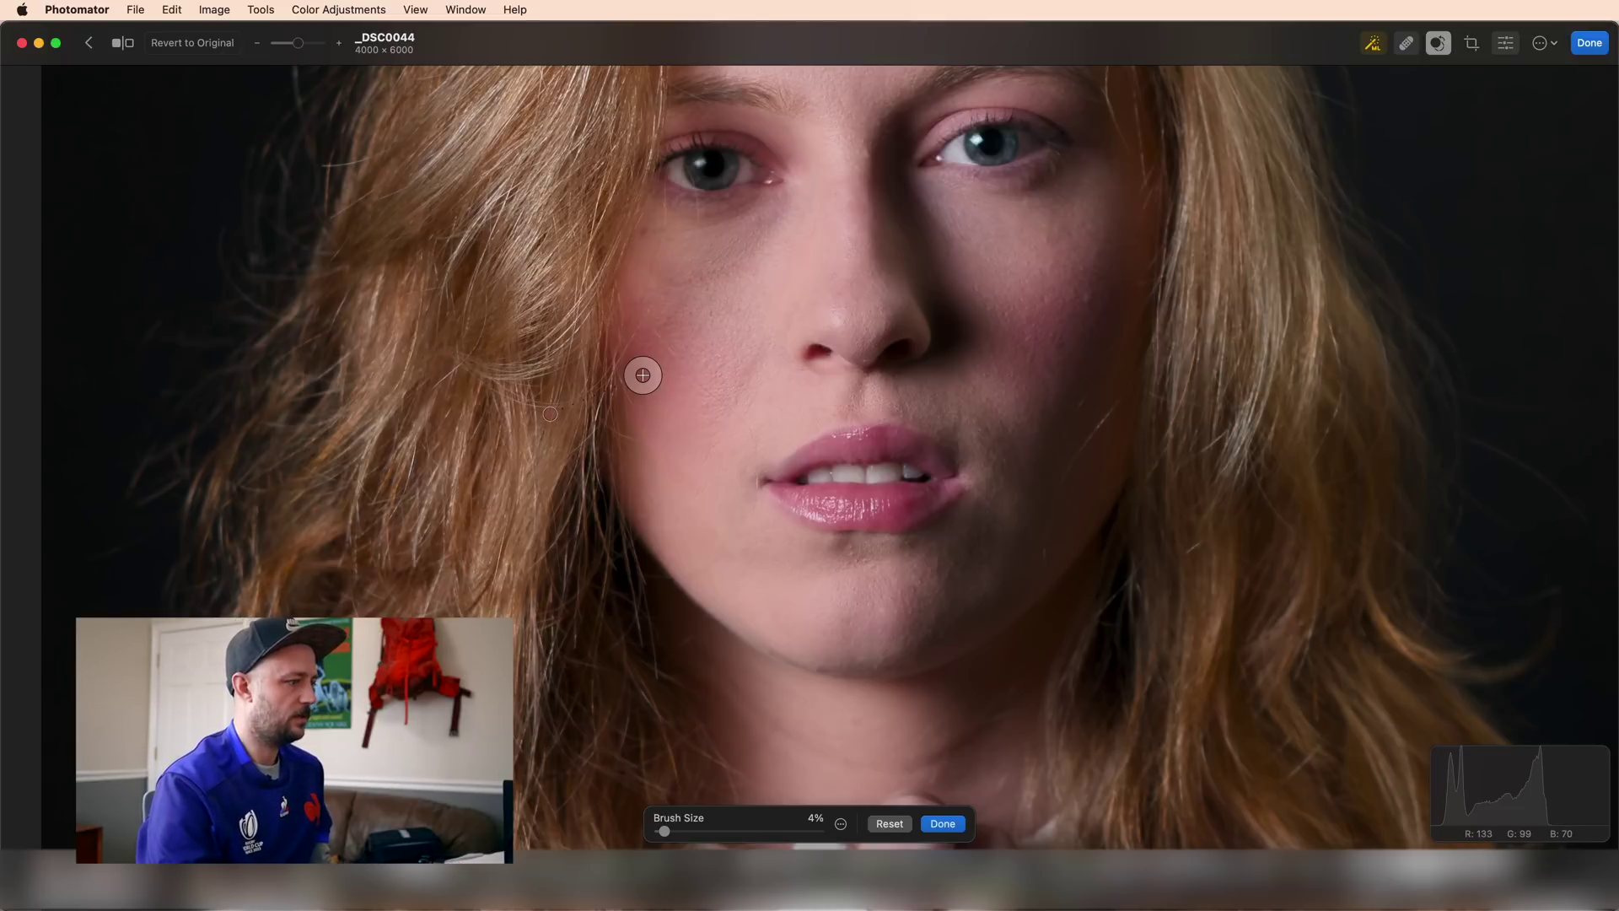
{"action": "scroll", "coordinate": [642, 375], "scroll_direction": "down", "scroll_amount": 5}
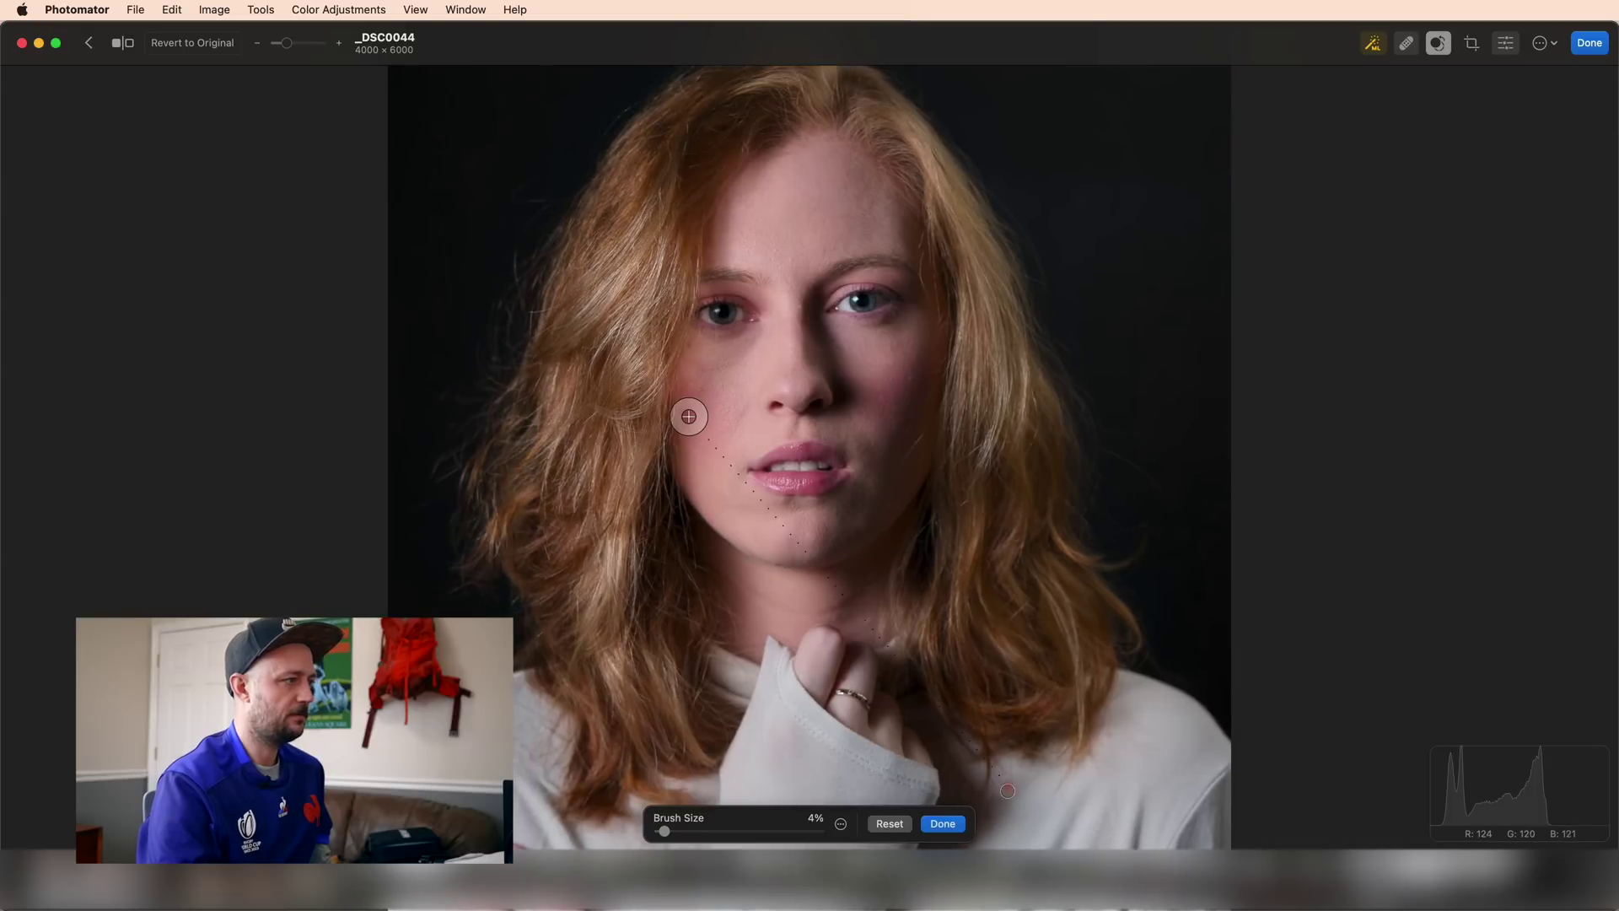
{"action": "left_click", "coordinate": [946, 823]}
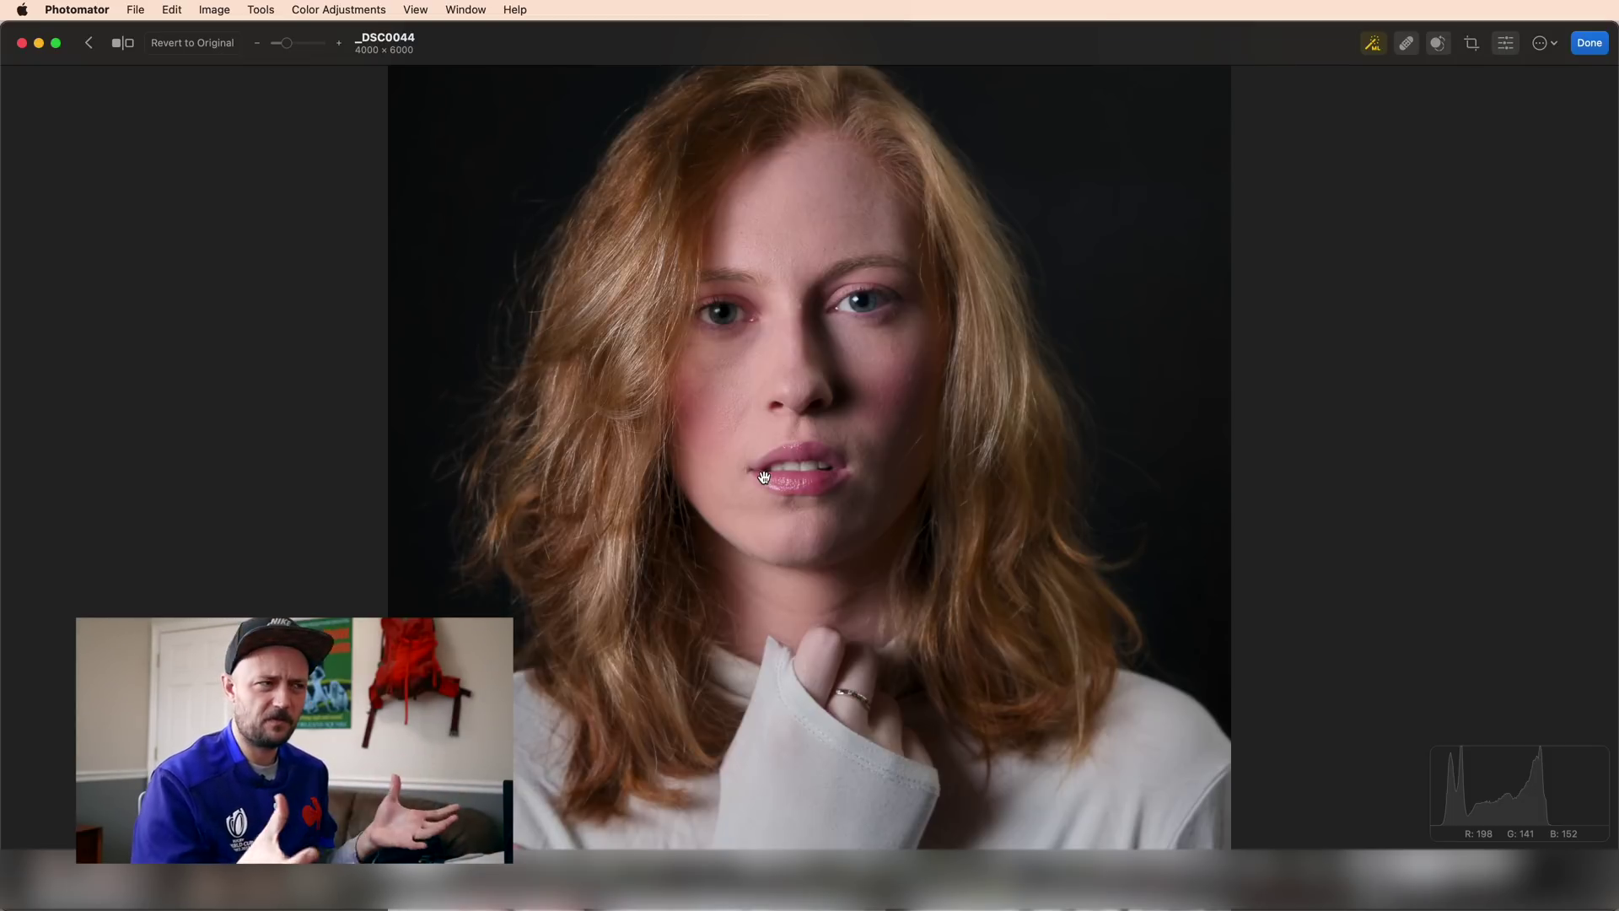
Reset all retouch changes, then undo the reset to keep the repairs
{"action": "key", "text": "r"}
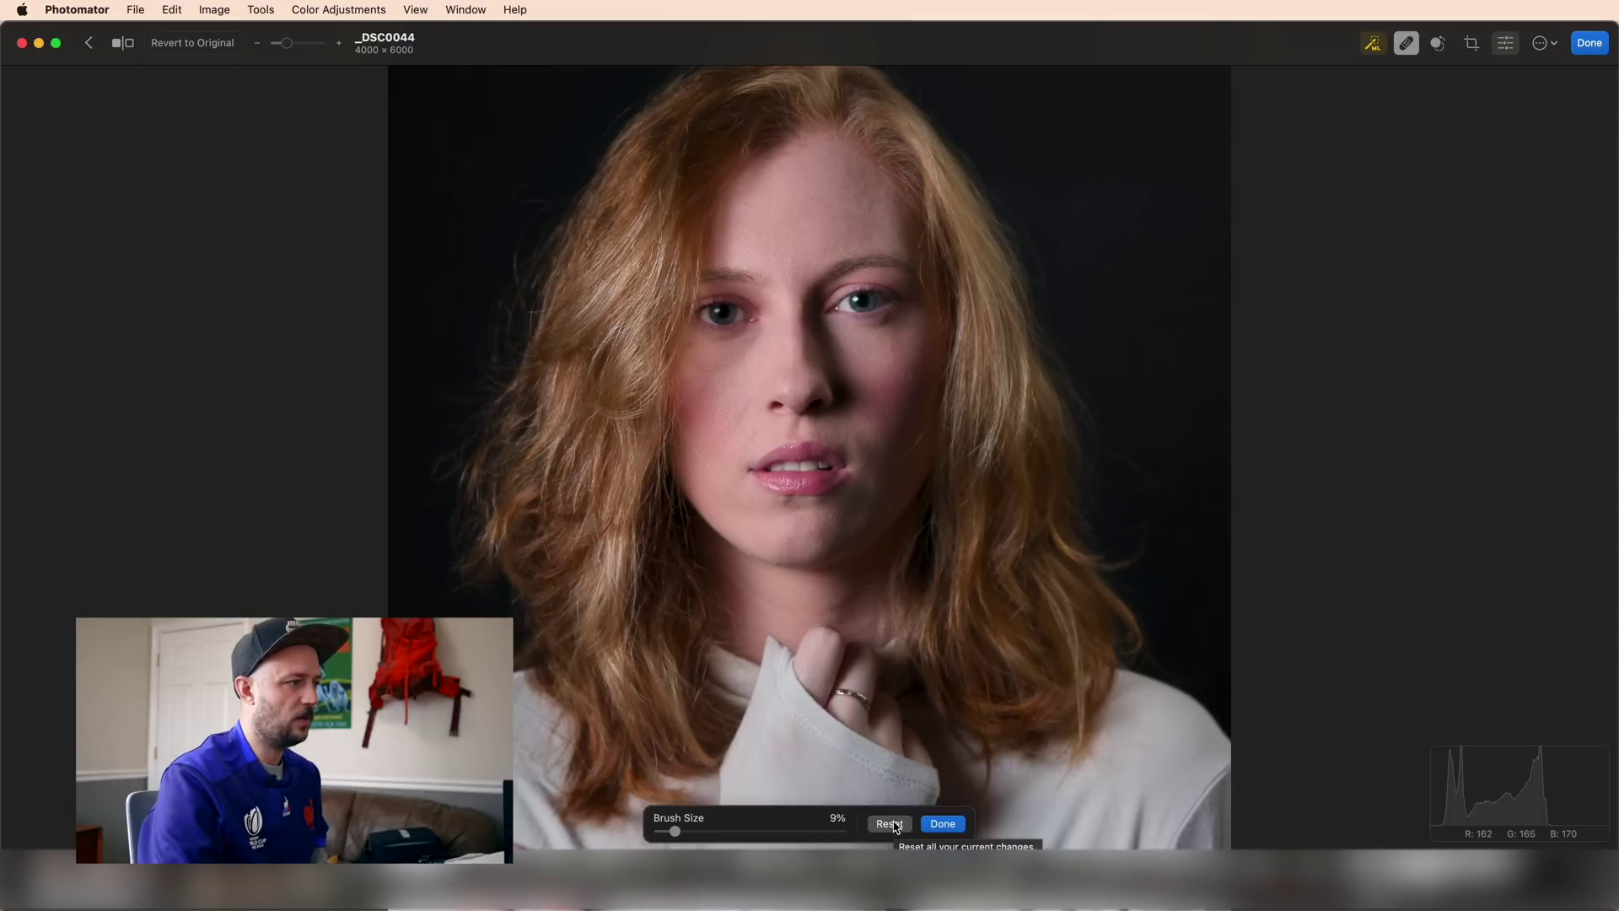
{"action": "left_click", "coordinate": [891, 824]}
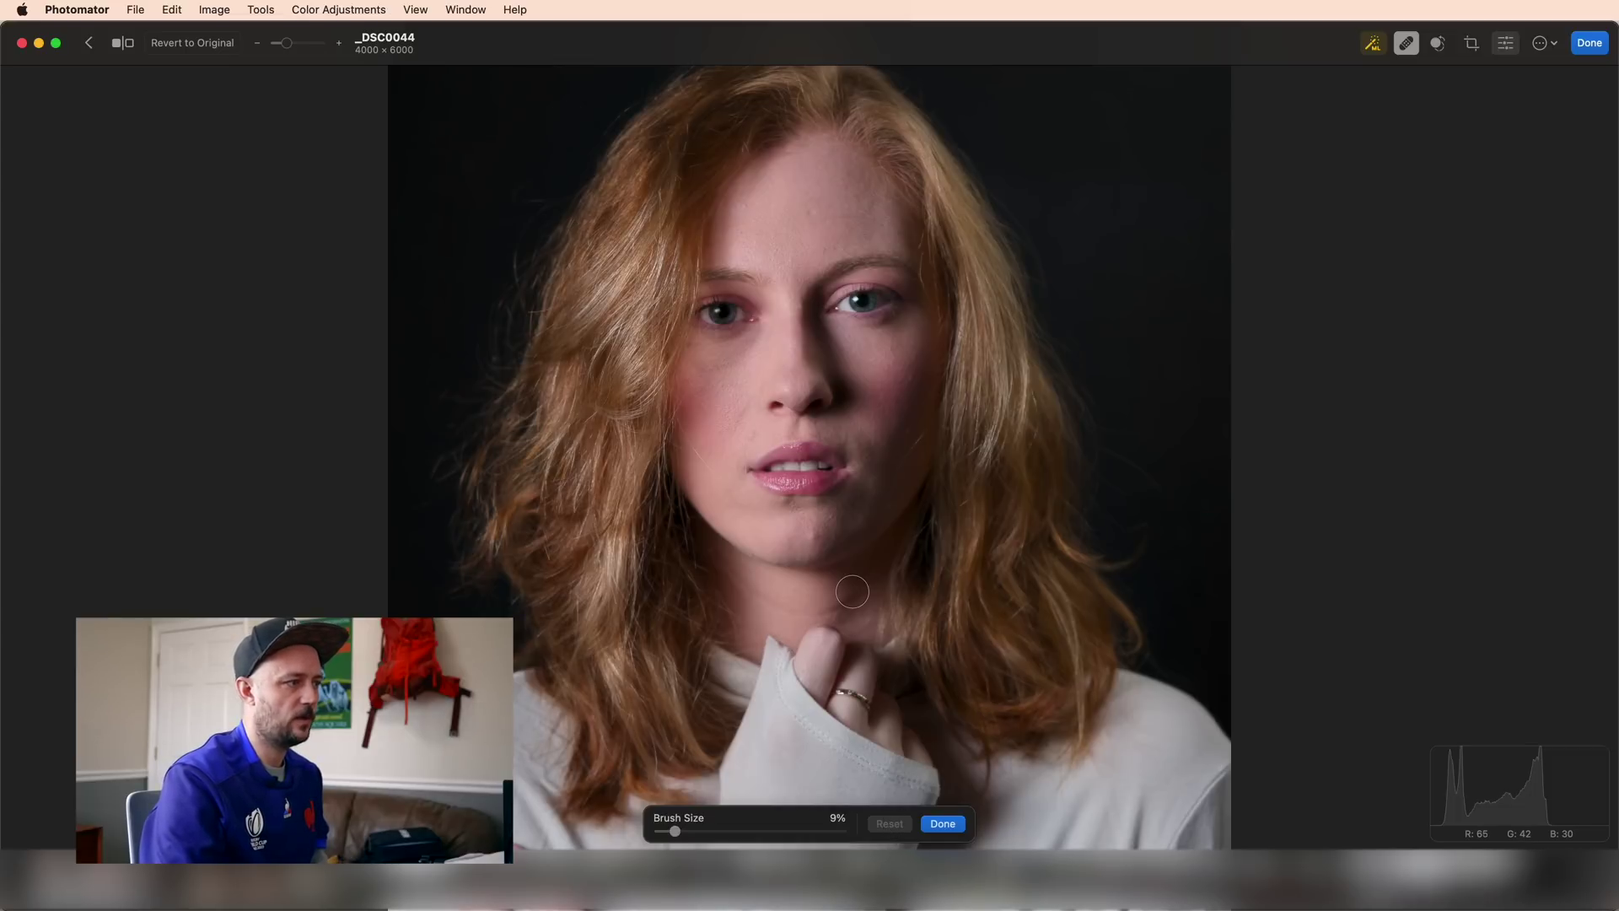
{"action": "key", "text": "super+z"}
{"action": "key", "text": "super+z"}
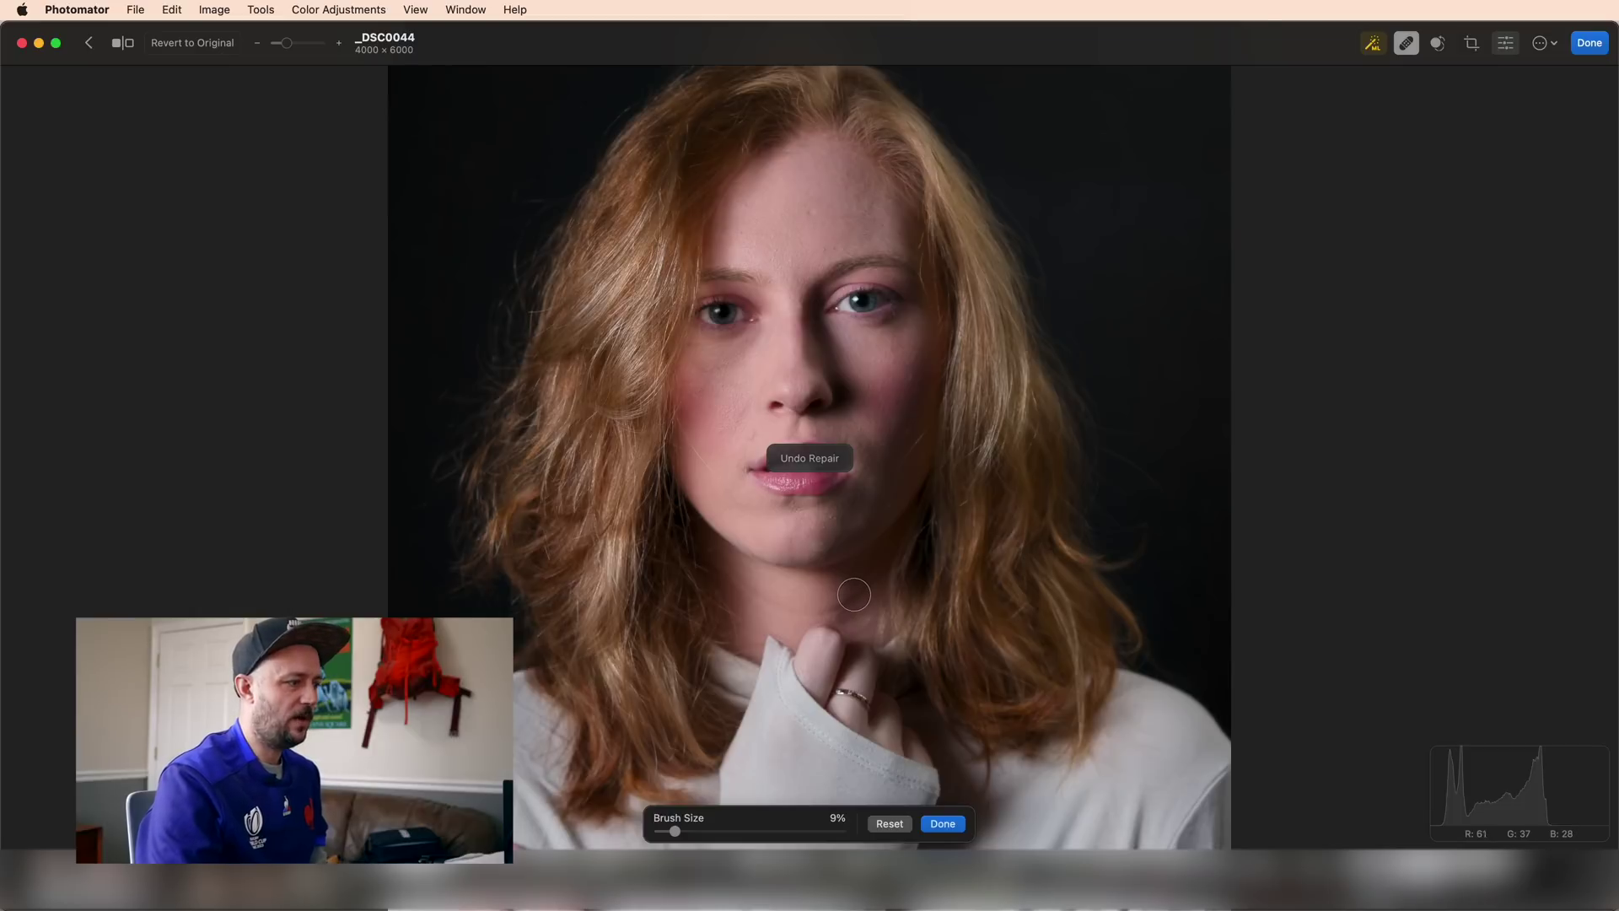
Enable Fix source position in the Clone settings and put away the clone tool
{"action": "key", "text": "s"}
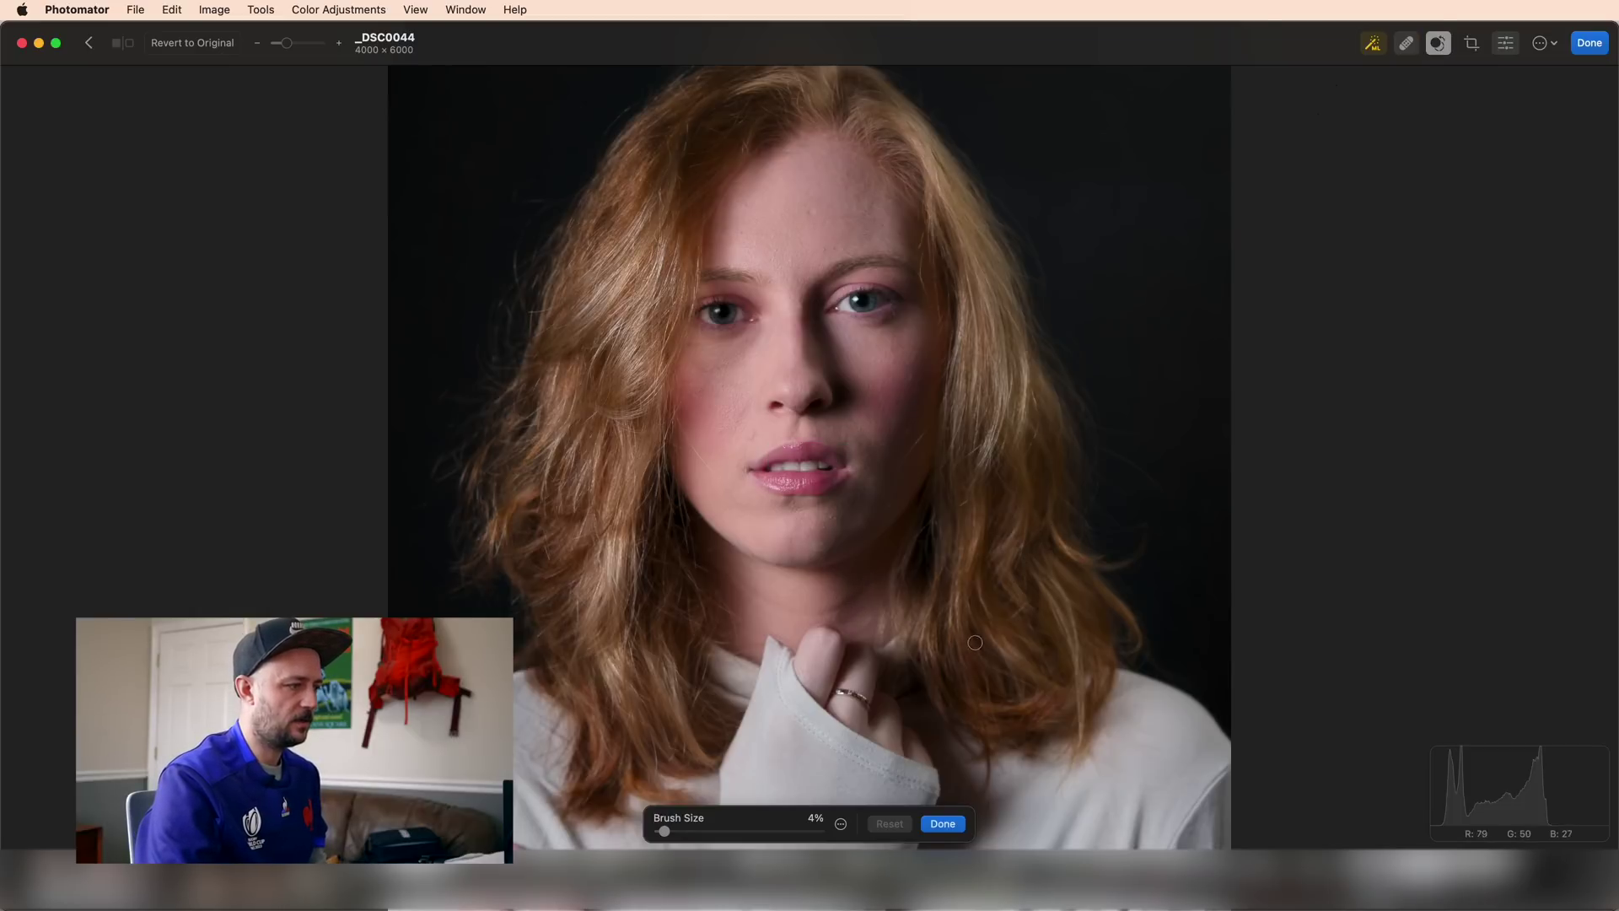
{"action": "left_click", "coordinate": [841, 825]}
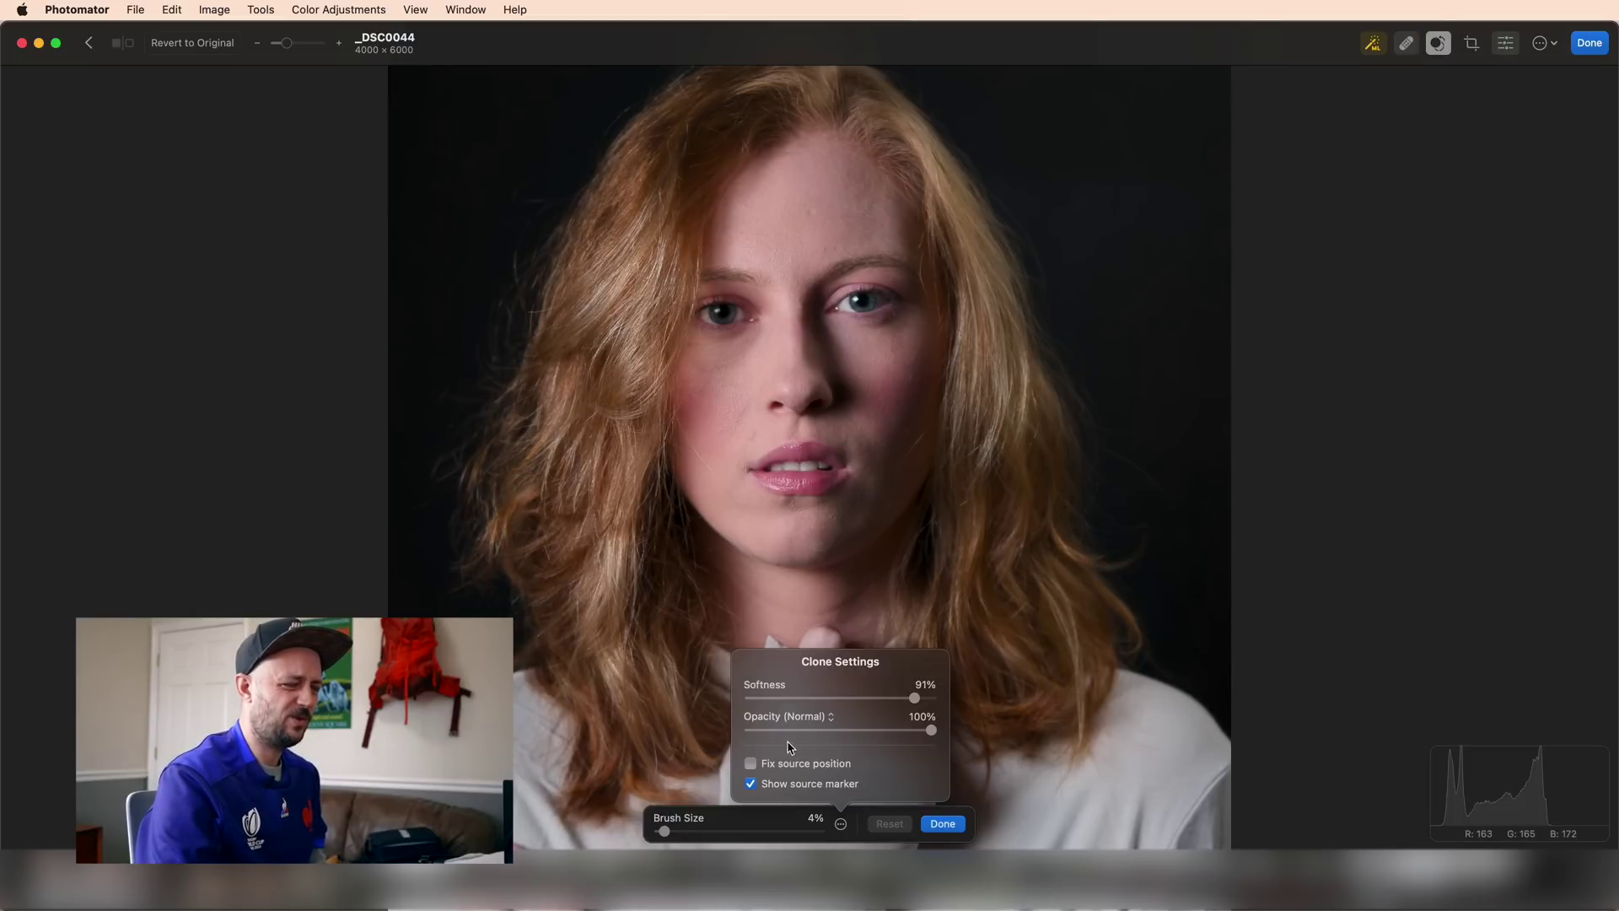
{"action": "left_click", "coordinate": [751, 762]}
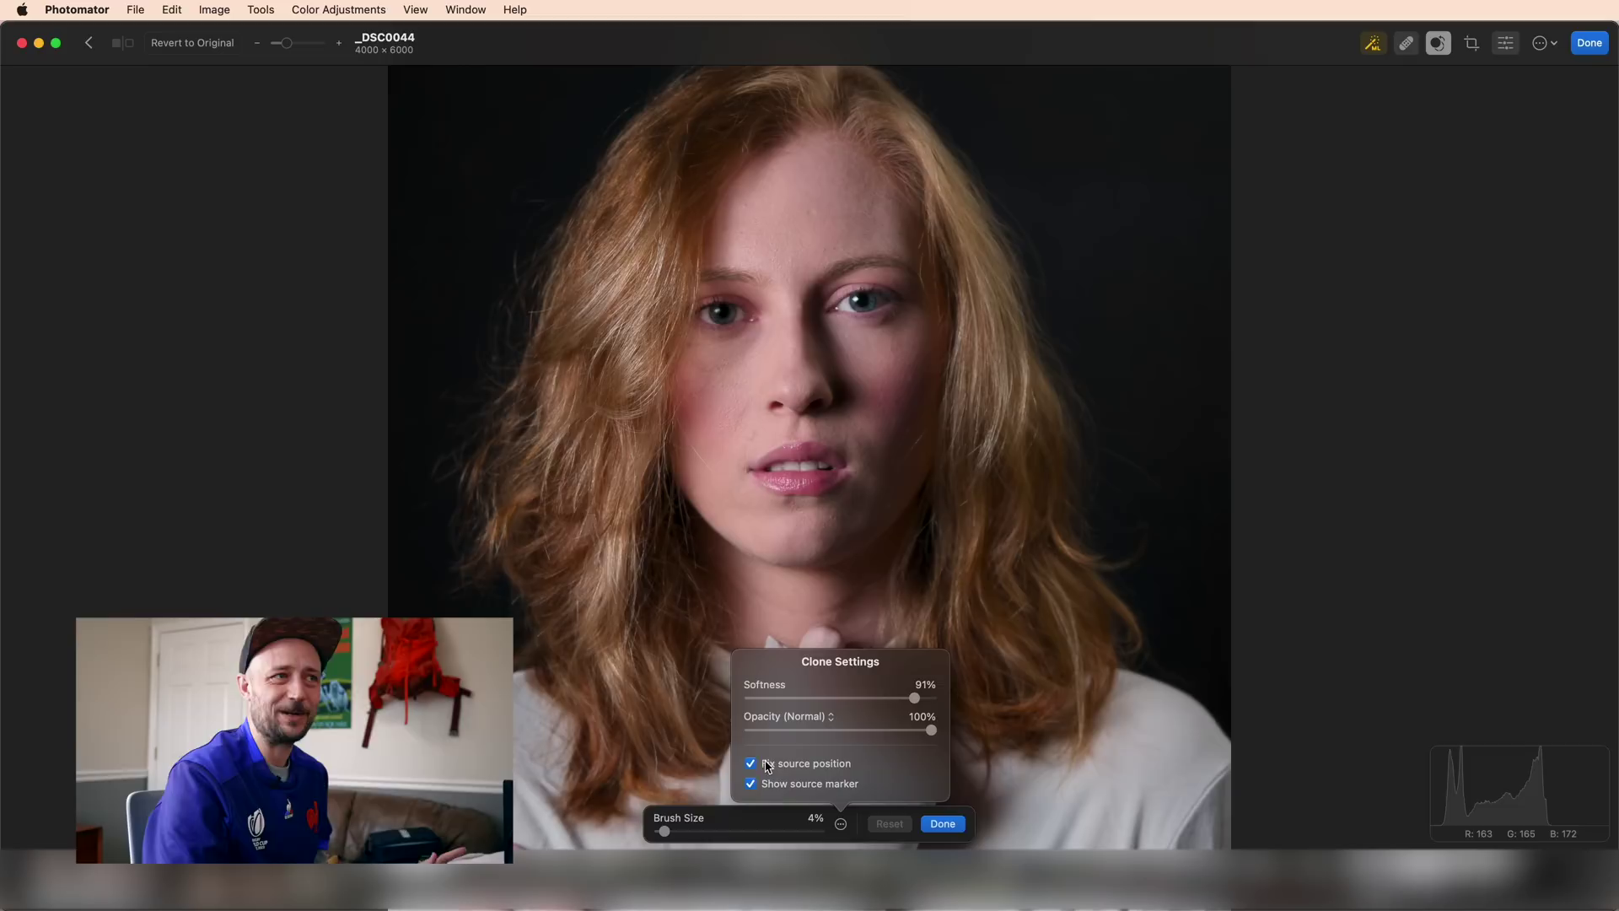
{"action": "left_click", "coordinate": [941, 825]}
{"action": "left_click", "coordinate": [1438, 43]}
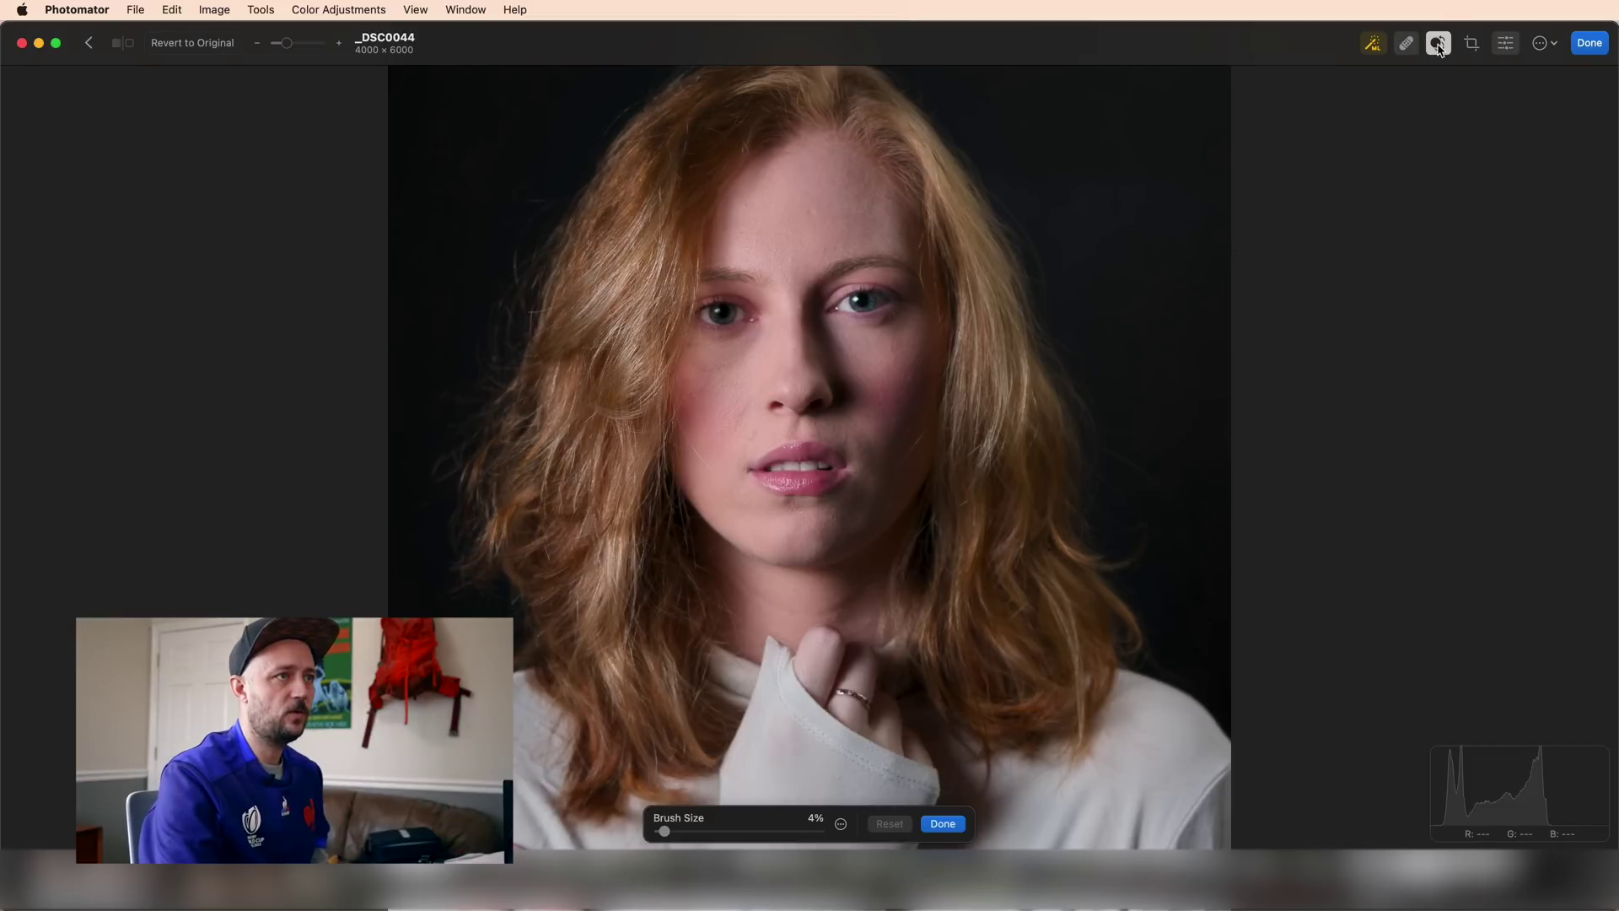
{"action": "left_click", "coordinate": [1440, 46]}
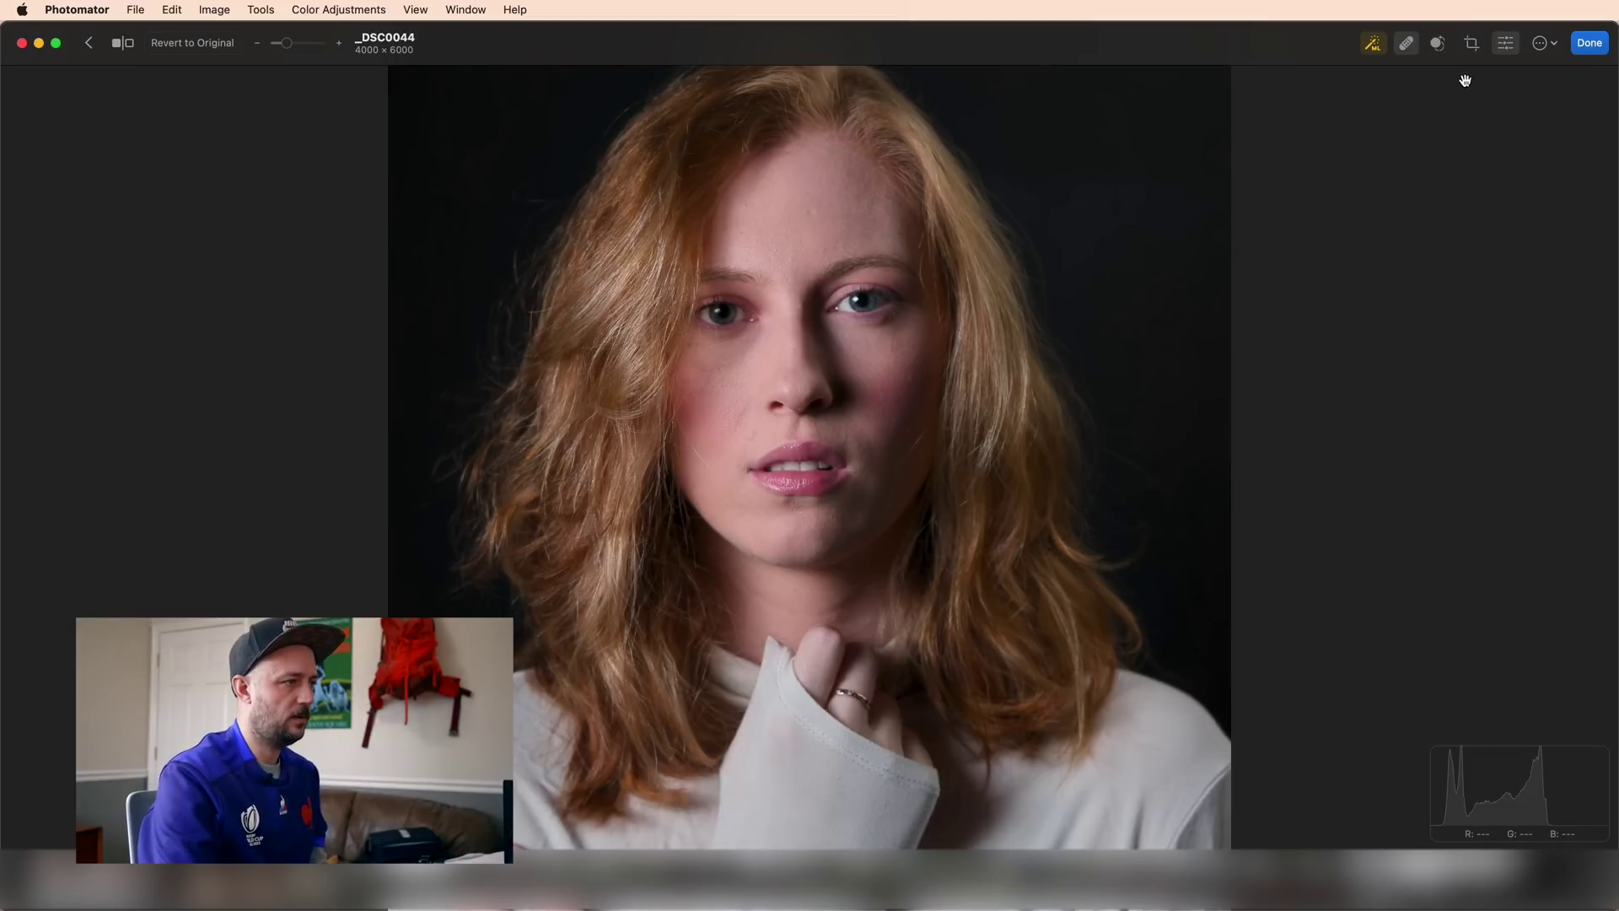
Reposition the portrait in the crop frame, straighten it to 1.02°, and rotate it left
{"action": "left_click", "coordinate": [1473, 46]}
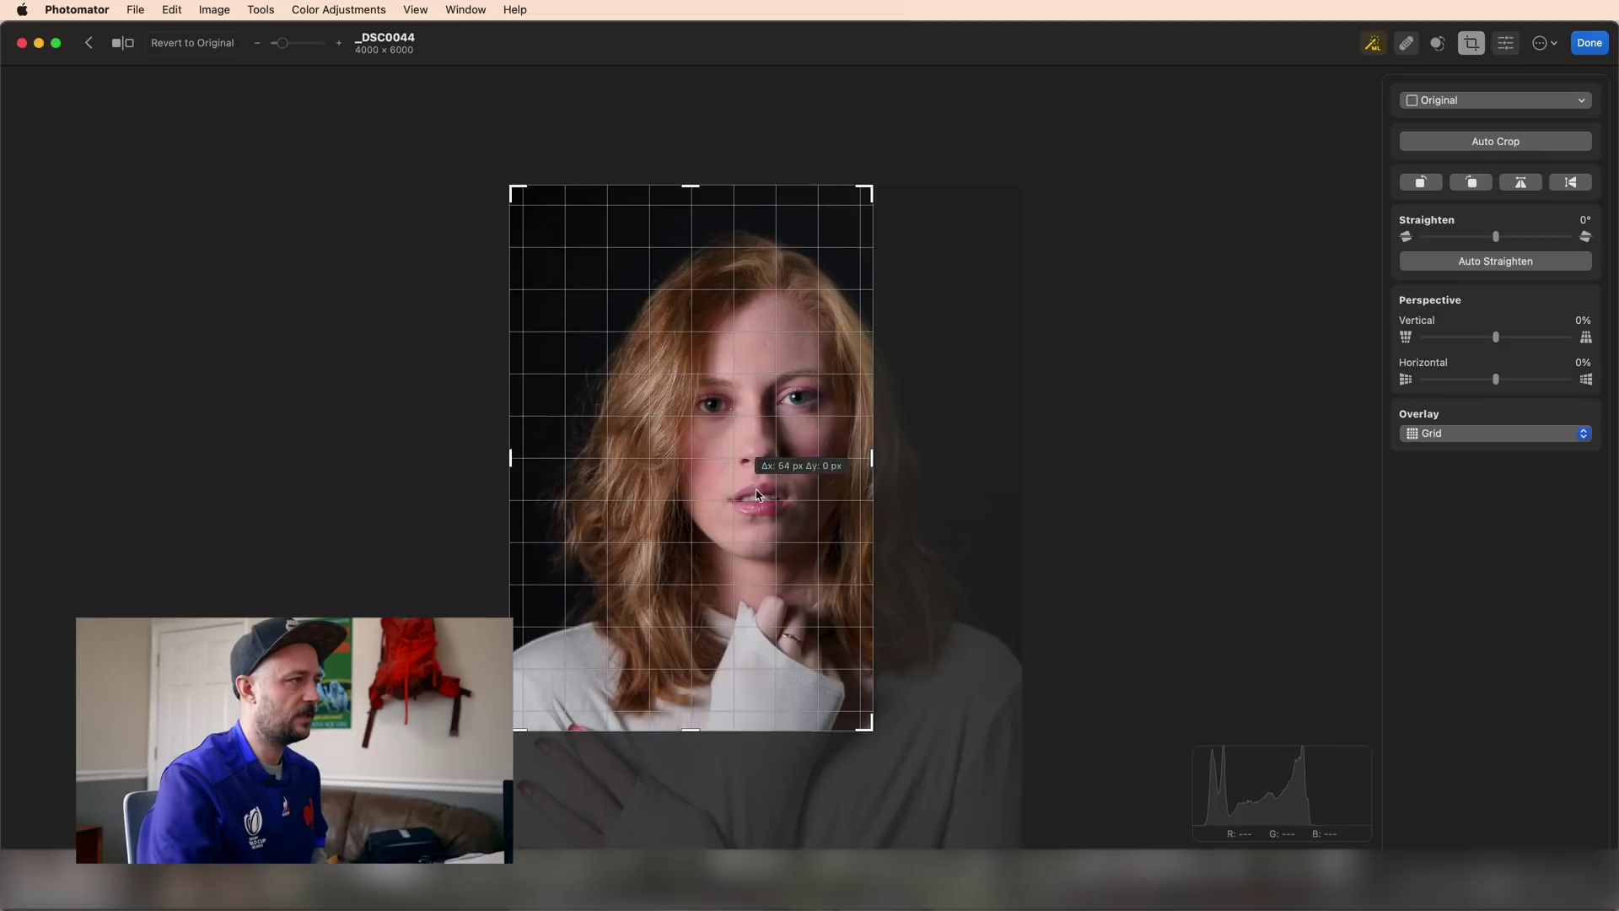
{"action": "left_click_drag", "start_coordinate": [780, 503], "coordinate": [716, 451]}
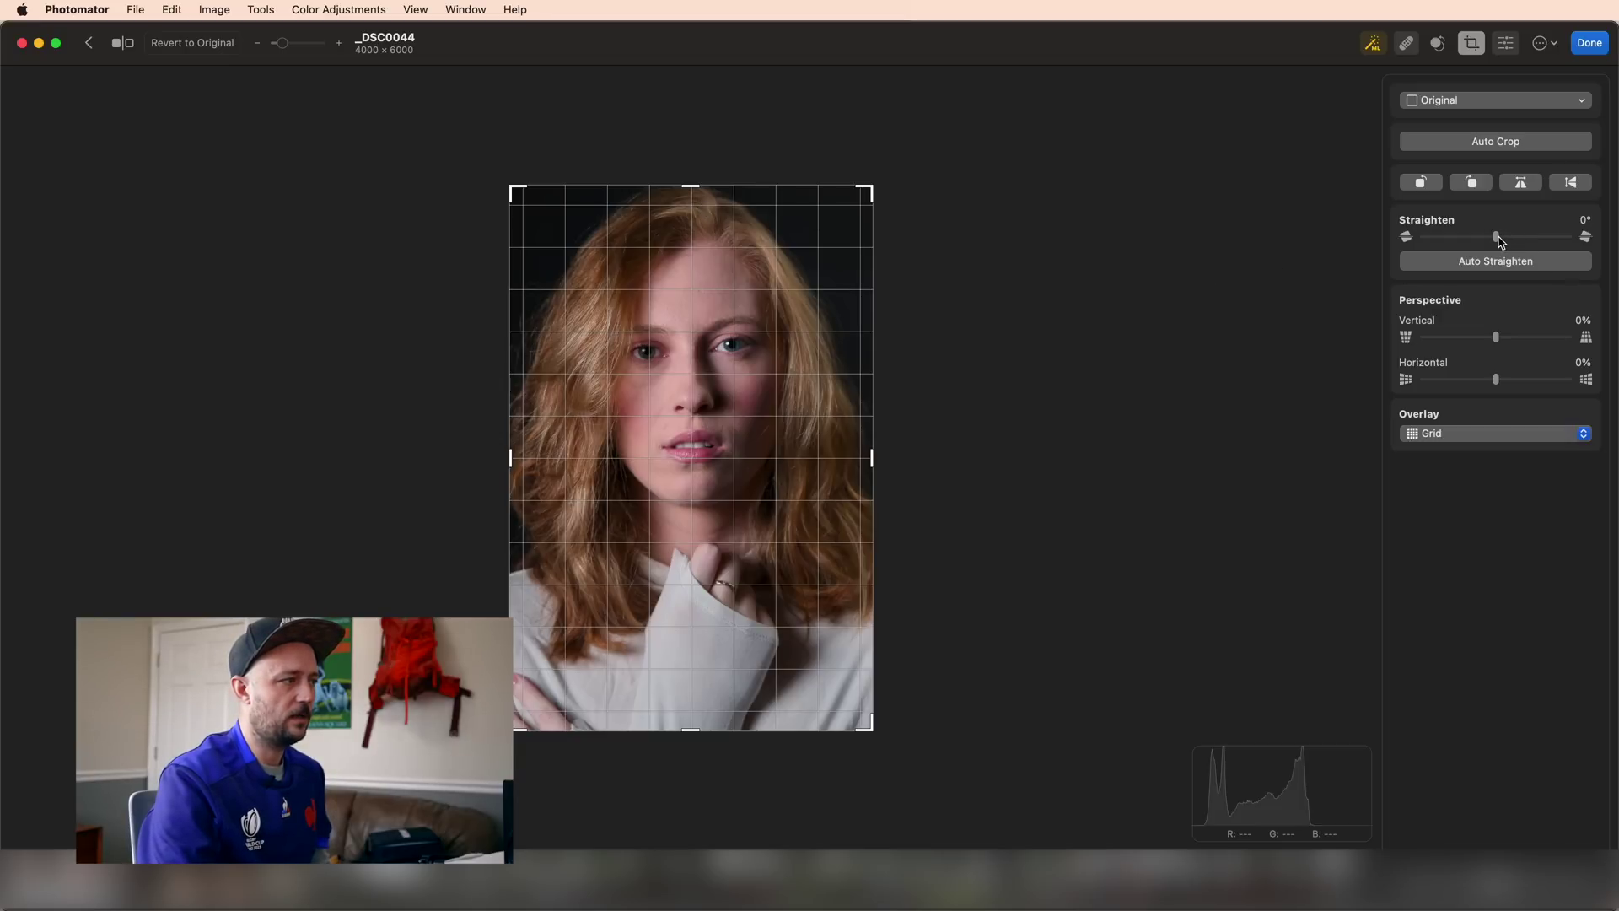
{"action": "left_click_drag", "start_coordinate": [1500, 242], "coordinate": [1510, 243]}
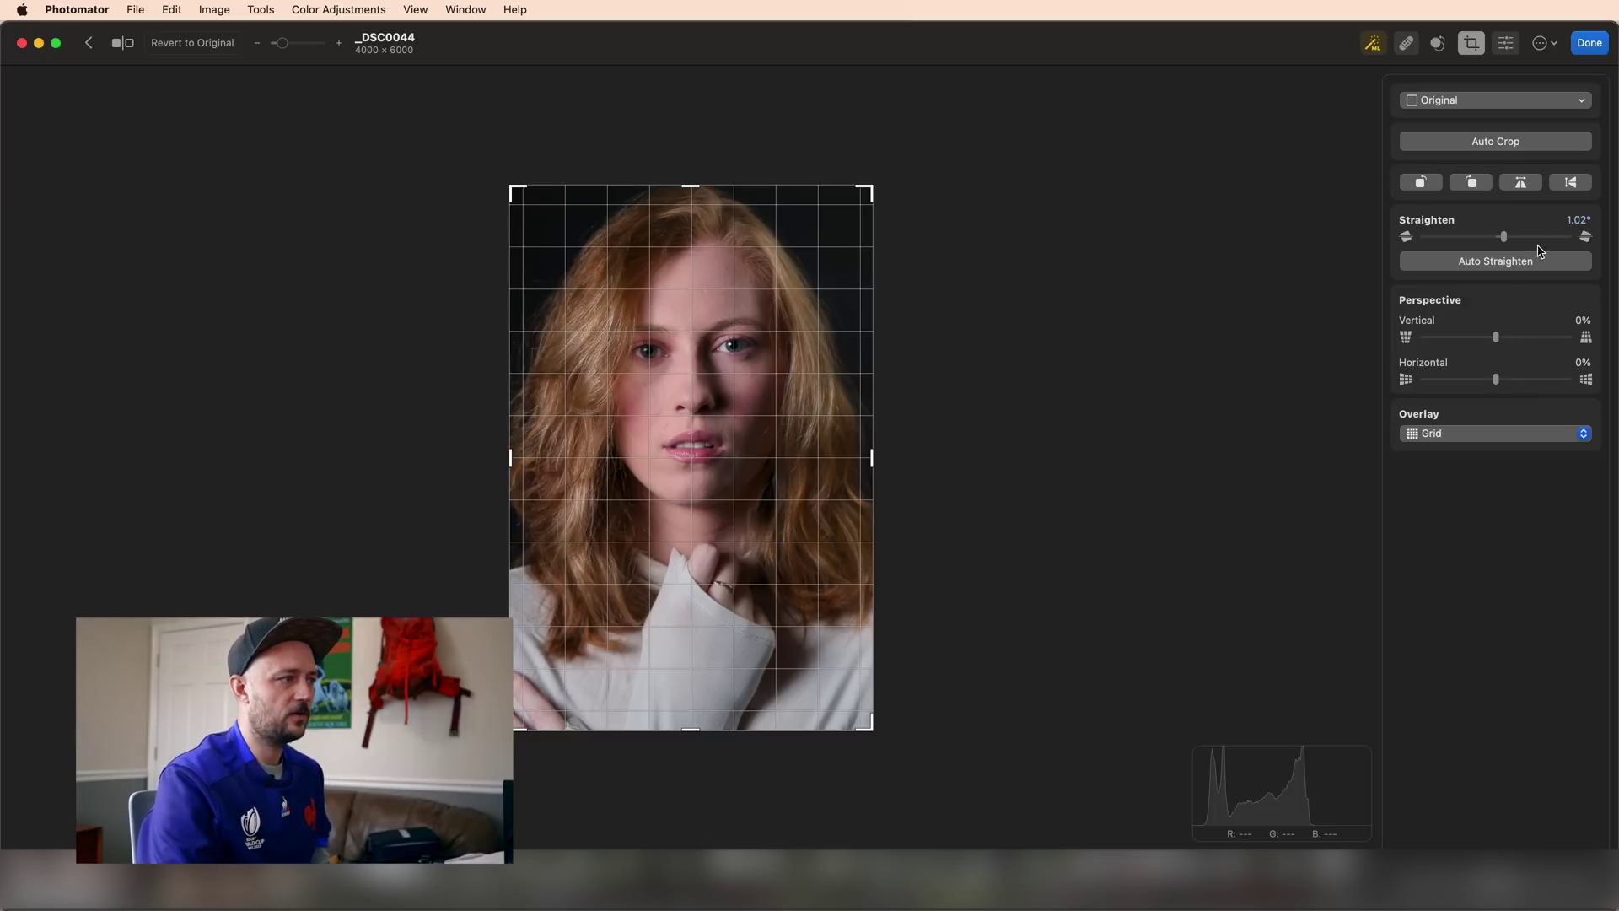
{"action": "left_click", "coordinate": [1496, 261]}
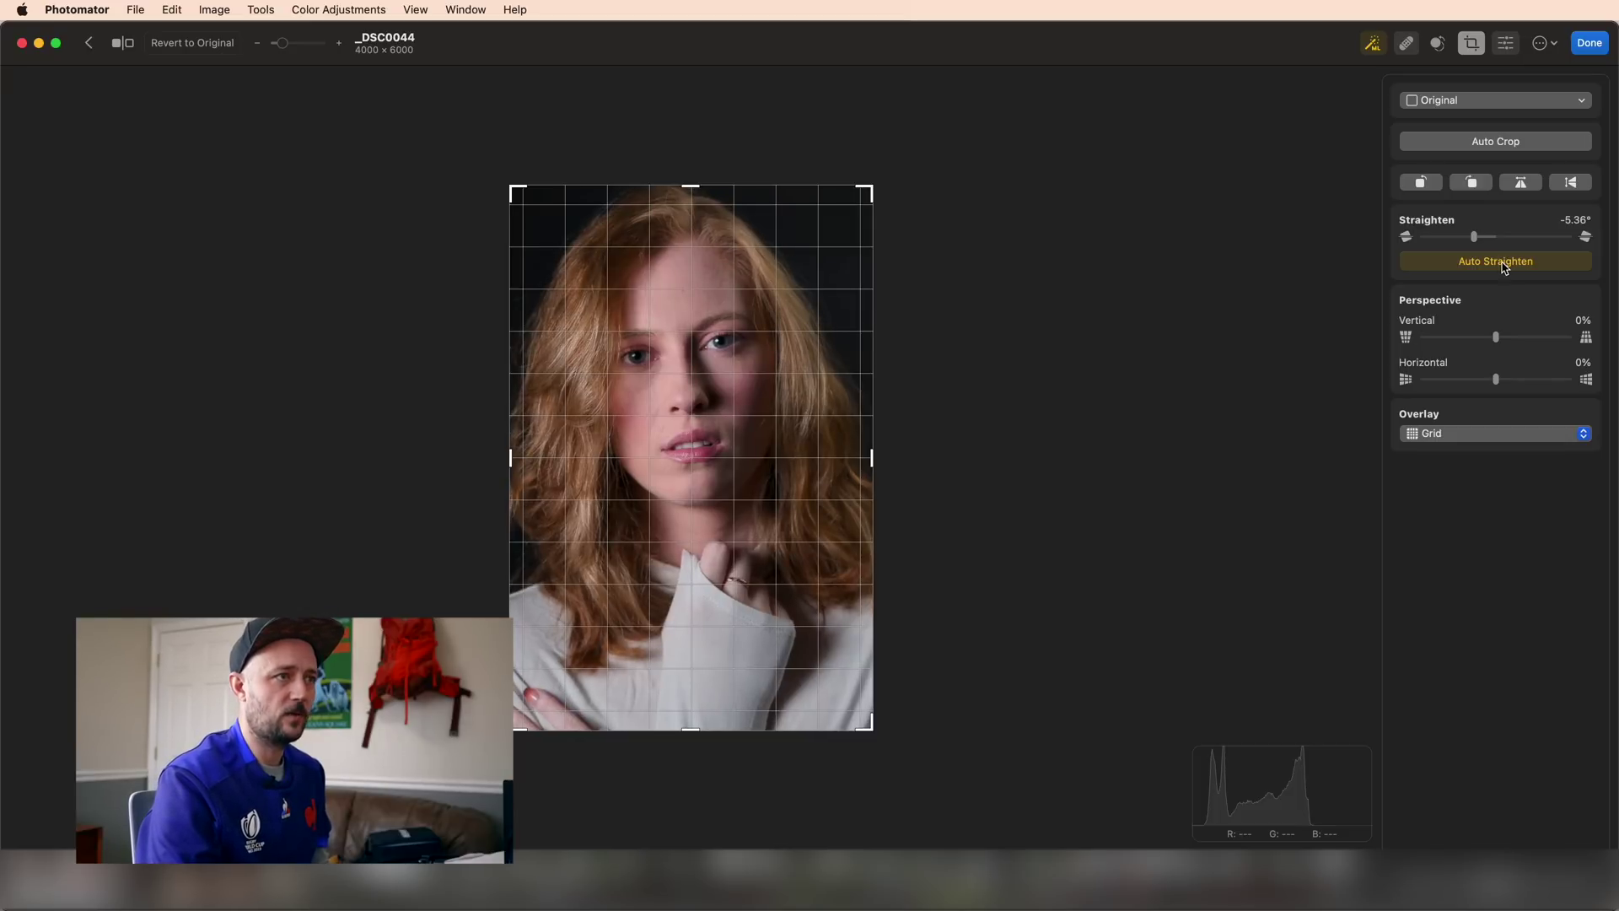
{"action": "left_click", "coordinate": [1420, 182]}
{"action": "left_click", "coordinate": [1420, 182]}
Rotate the portrait back upright with further quarter turns left
{"action": "left_click", "coordinate": [1420, 182]}
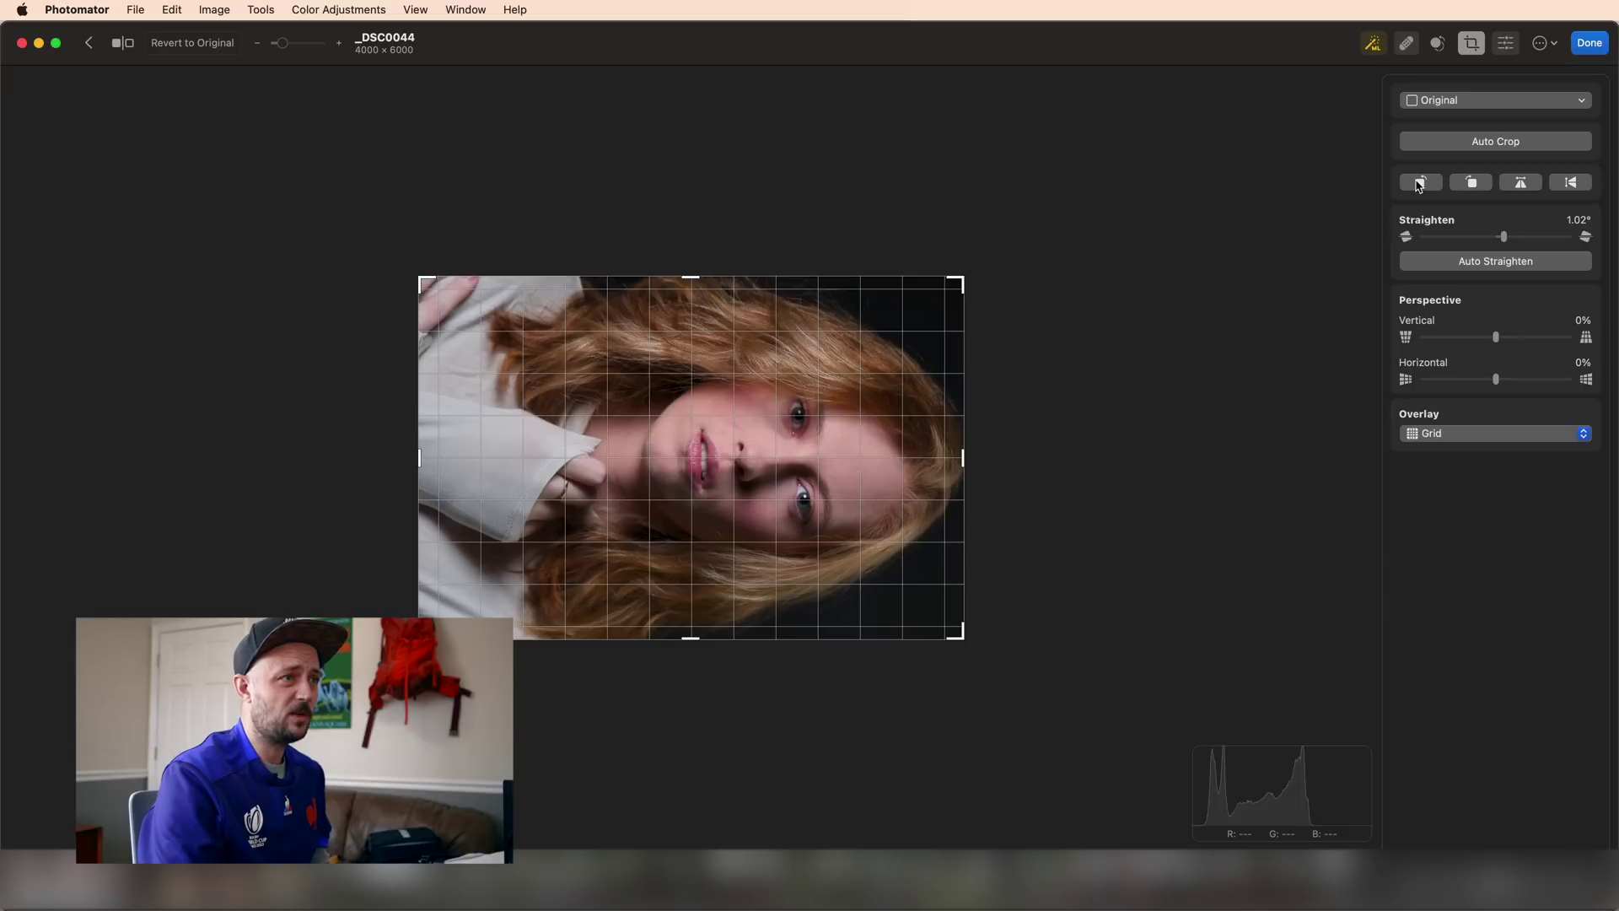
{"action": "left_click", "coordinate": [1420, 182]}
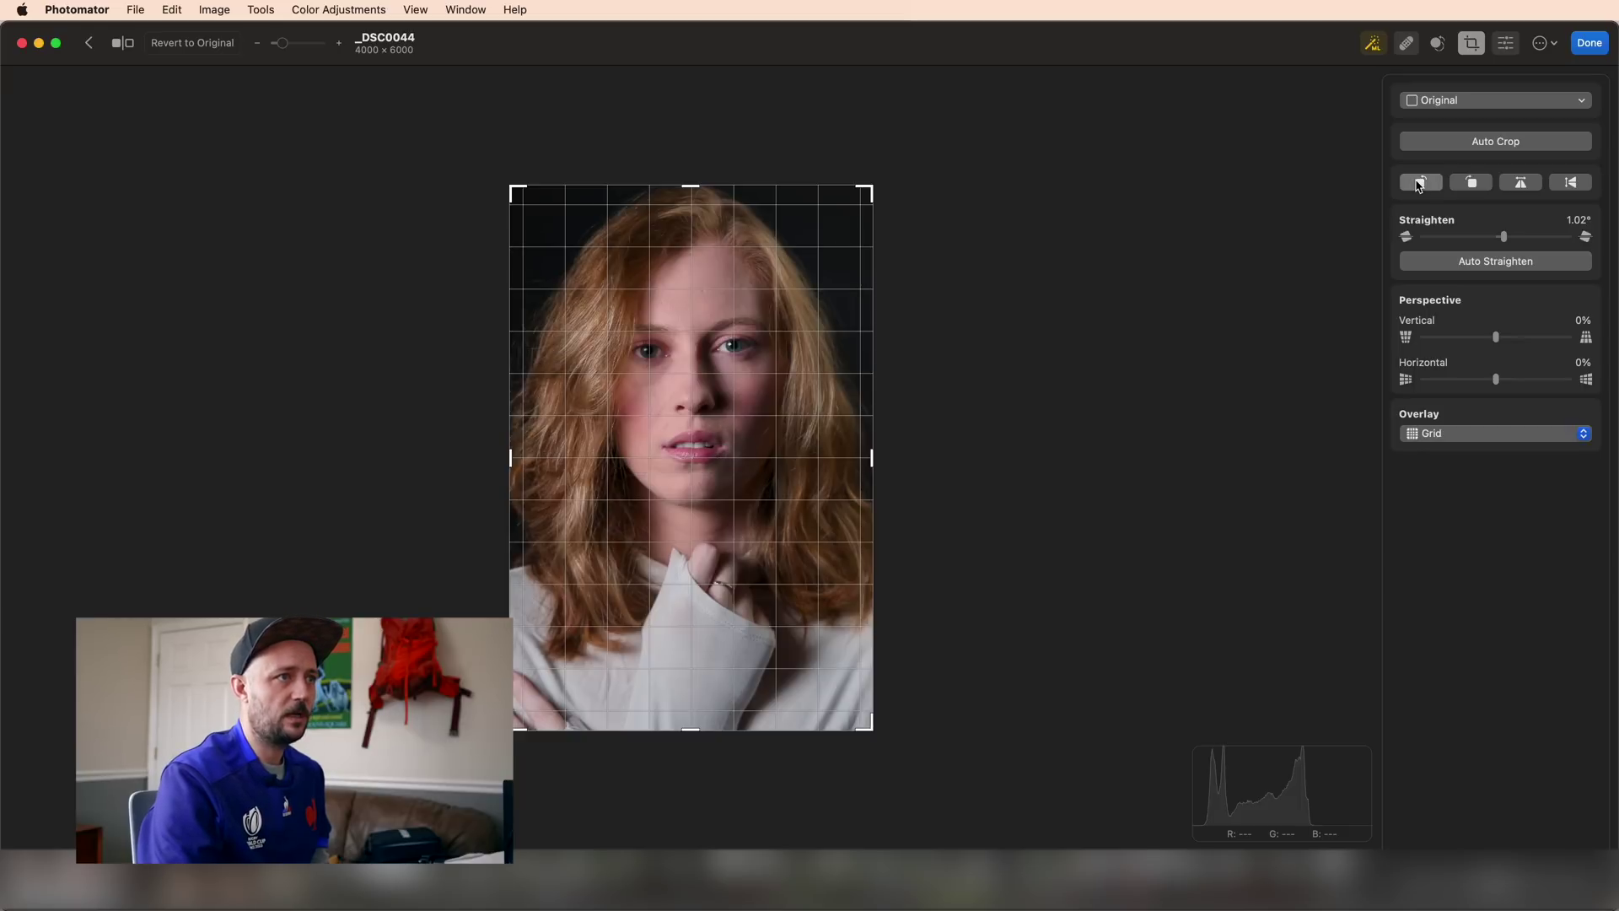
{"action": "left_click", "coordinate": [1420, 183]}
{"action": "left_click", "coordinate": [1420, 182]}
{"action": "left_click", "coordinate": [1420, 182]}
{"action": "left_click", "coordinate": [1420, 183]}
Flip the portrait horizontally and set vertical perspective correction to 35%
{"action": "left_click", "coordinate": [1517, 182]}
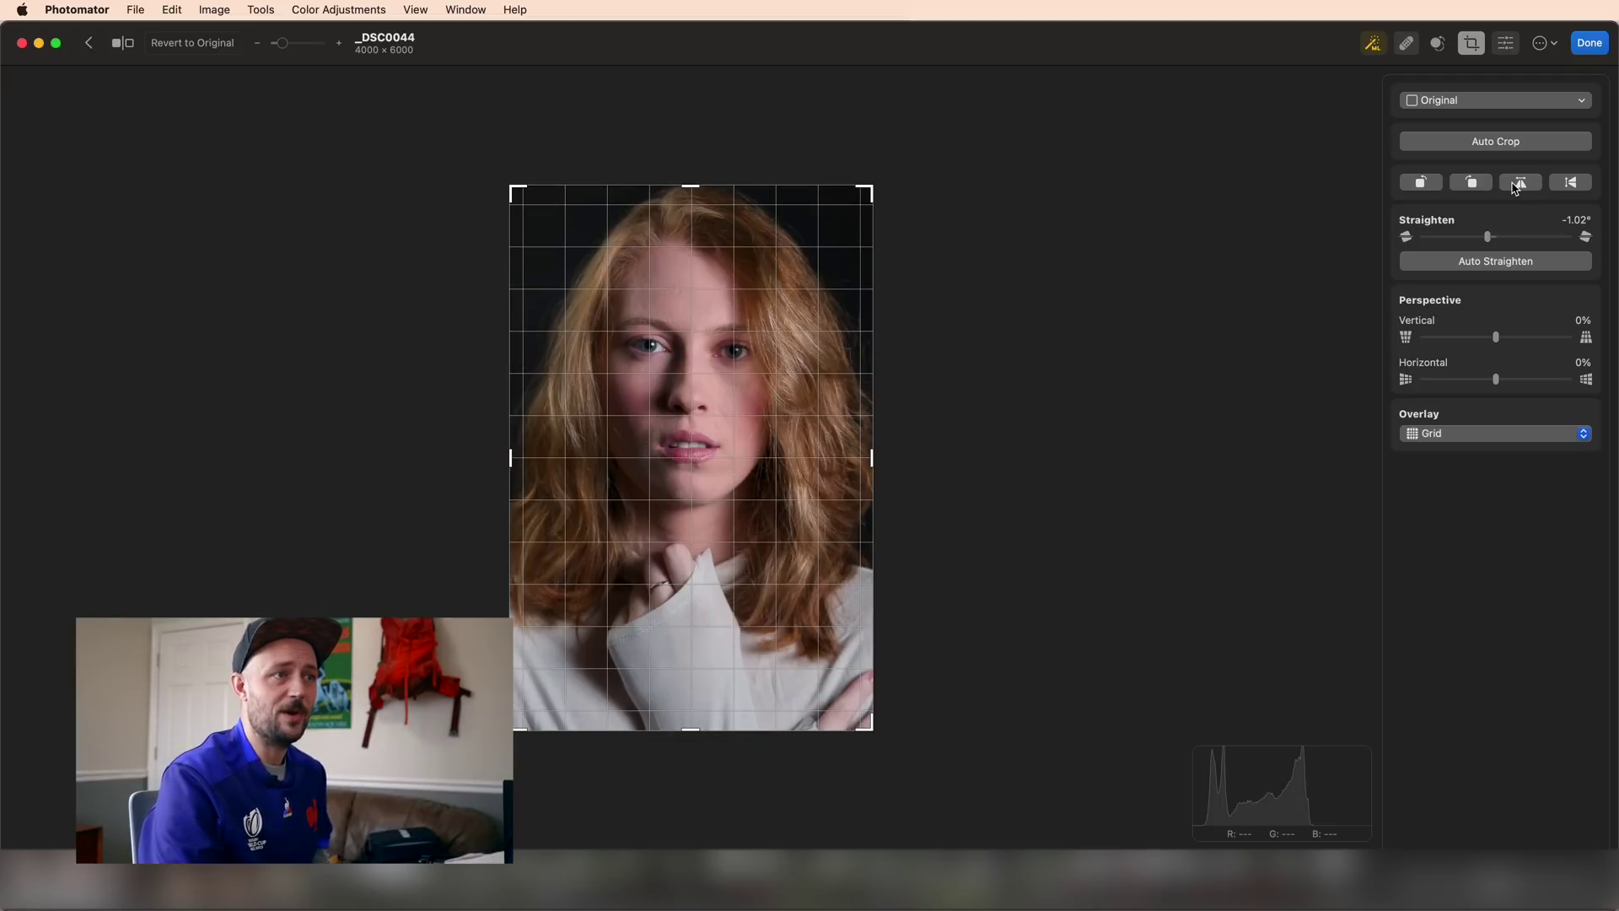
{"action": "left_click", "coordinate": [1570, 183]}
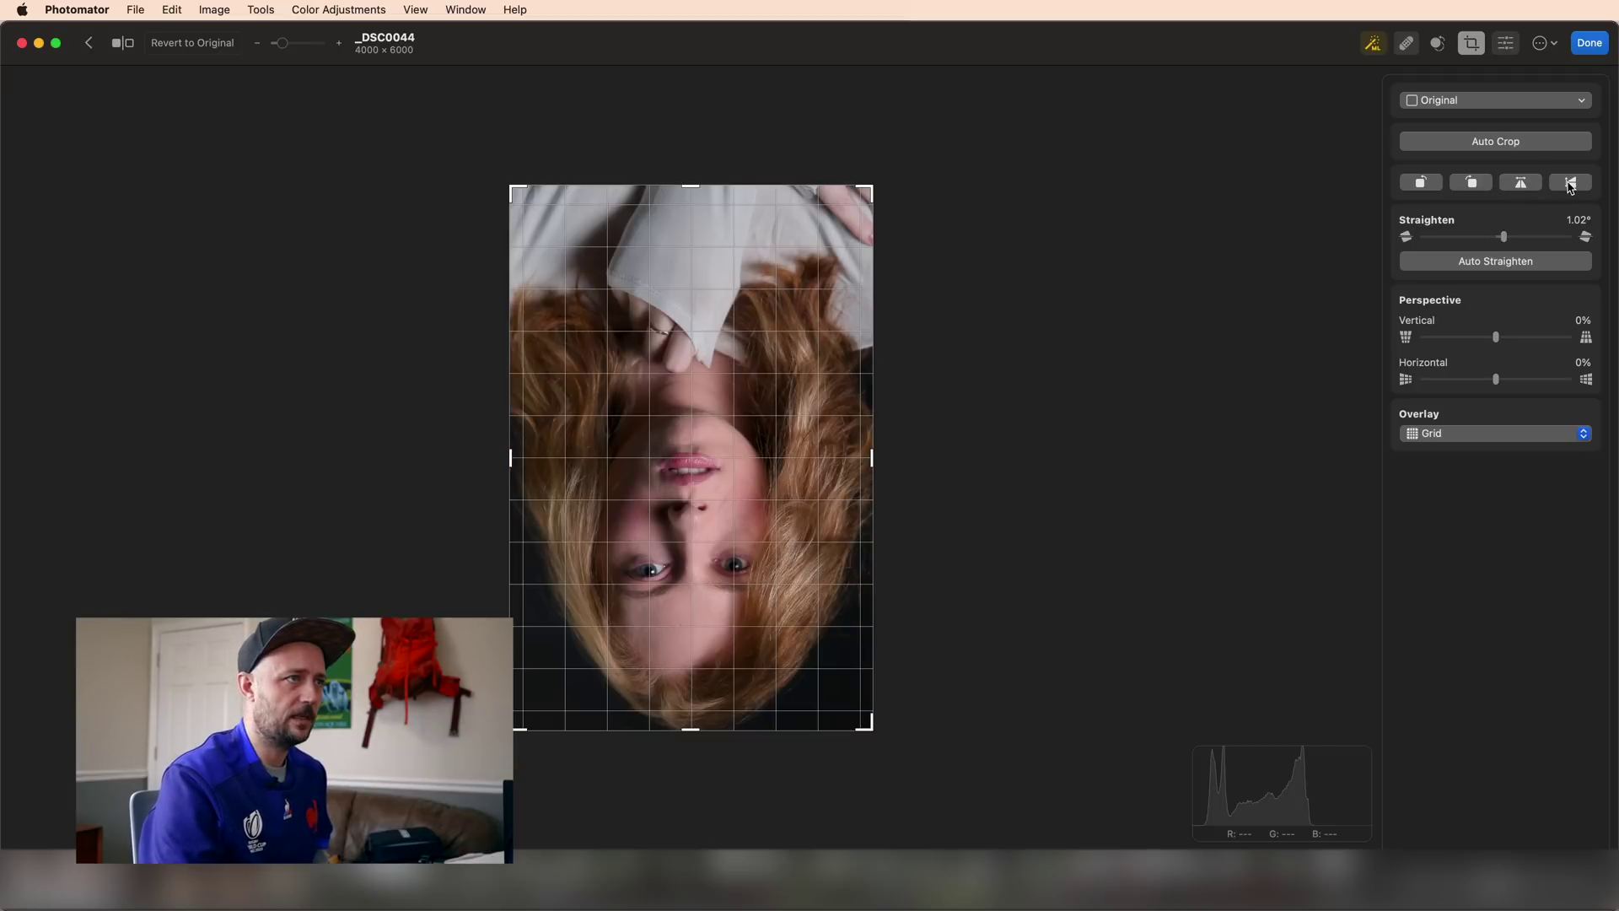
{"action": "left_click", "coordinate": [1568, 183]}
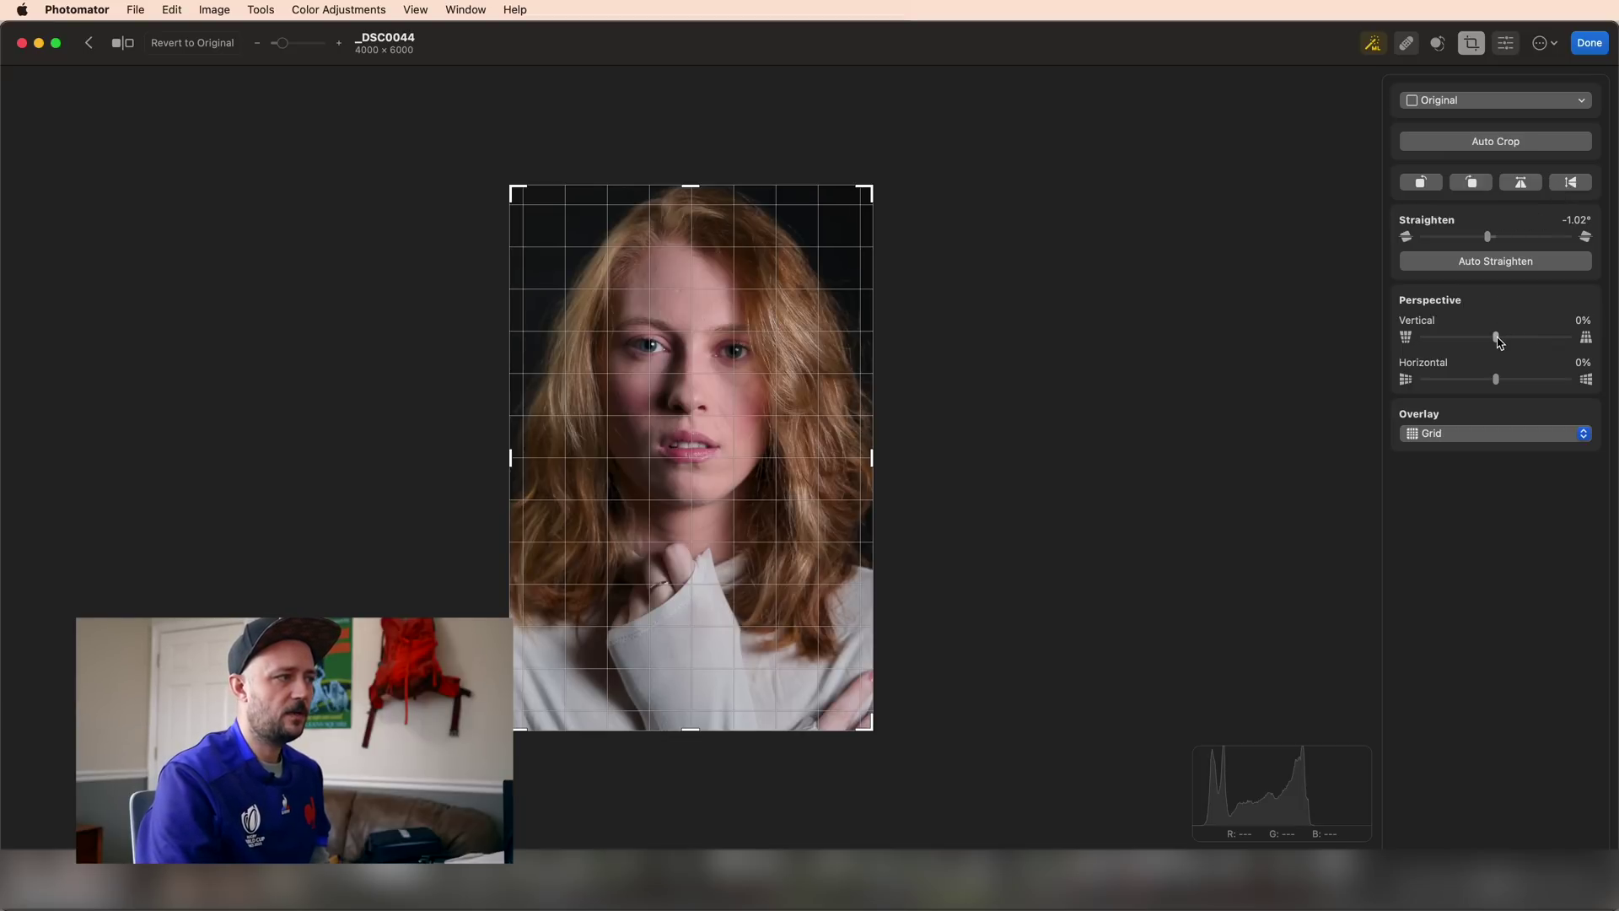
{"action": "left_click_drag", "start_coordinate": [1500, 341], "coordinate": [1533, 344]}
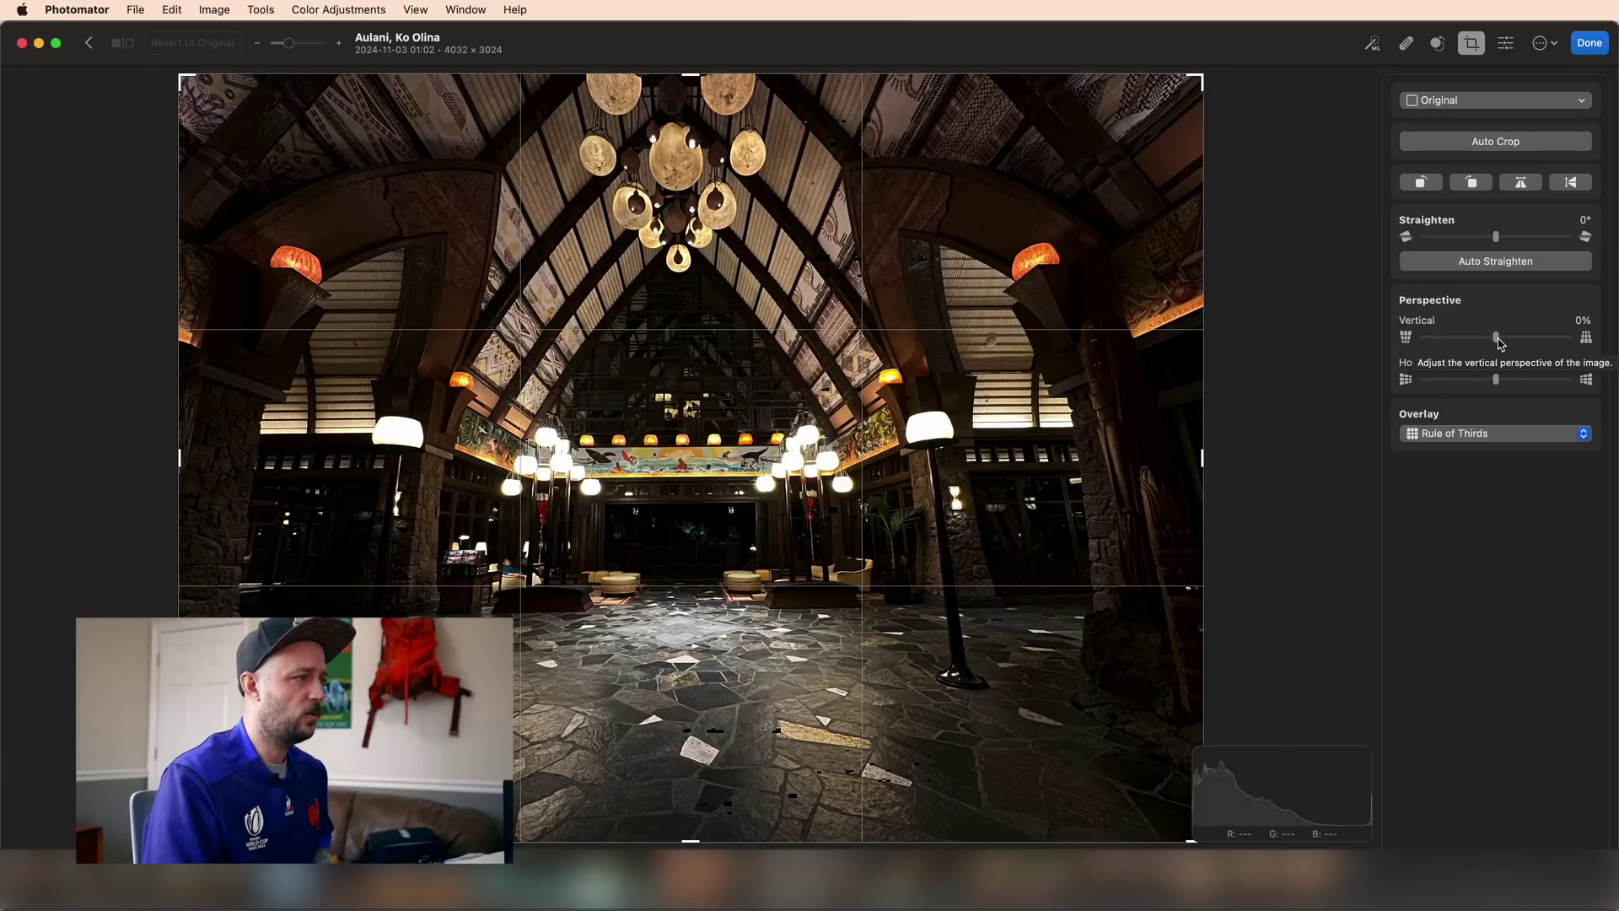
Set the lobby photo's vertical perspective to -39.2% and compare it against the original
{"action": "left_click_drag", "start_coordinate": [1497, 342], "coordinate": [1456, 340]}
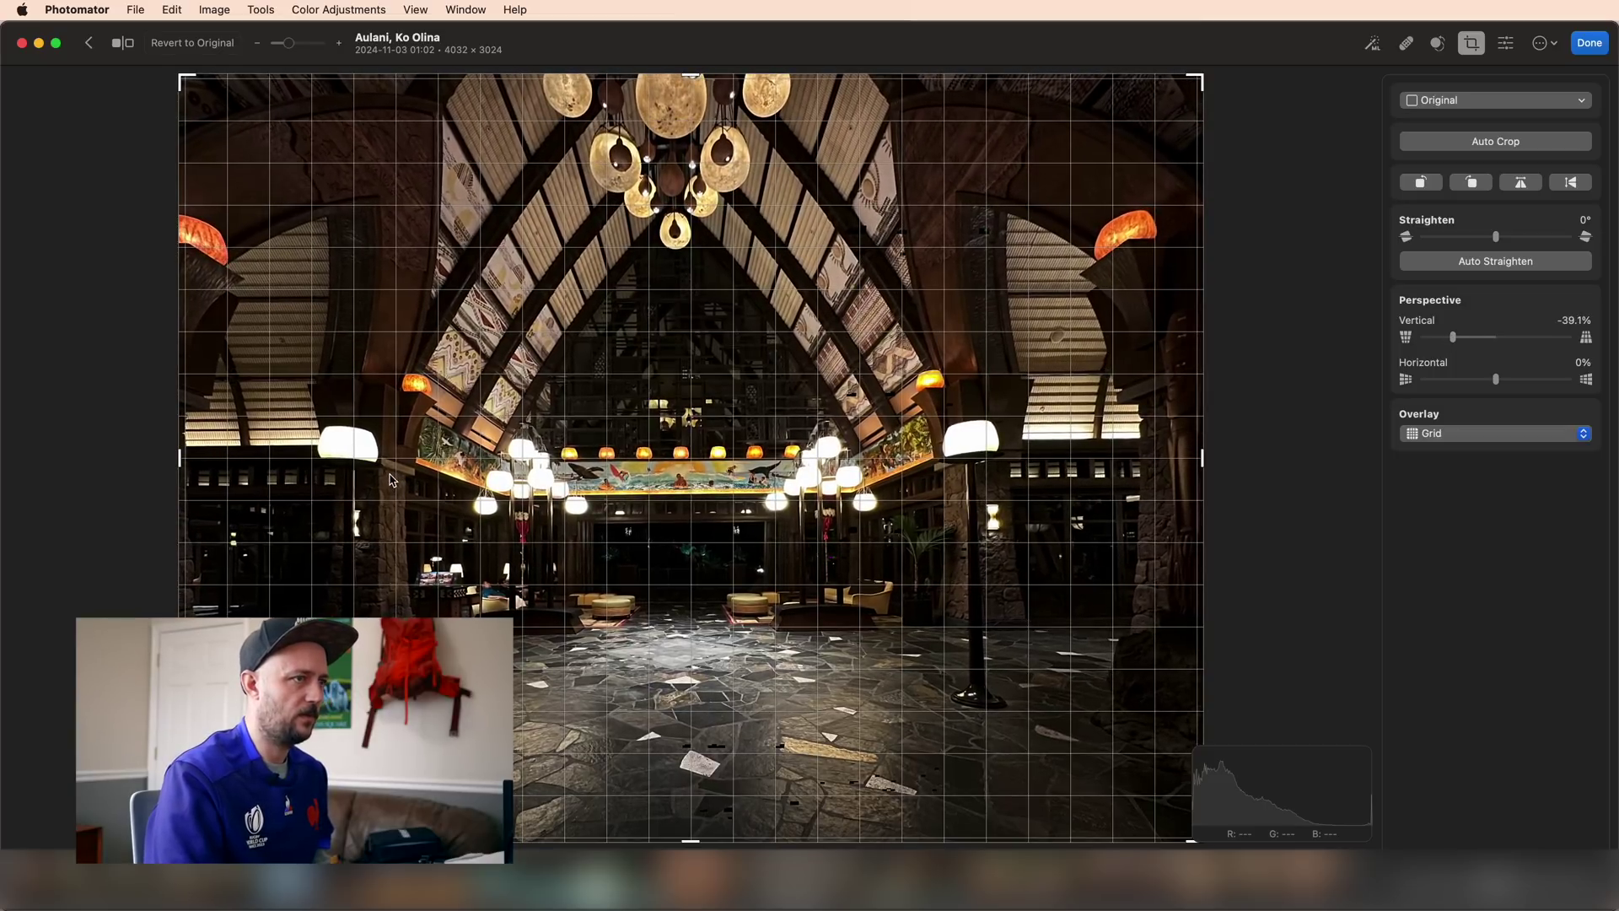
{"action": "left_click", "coordinate": [1452, 340]}
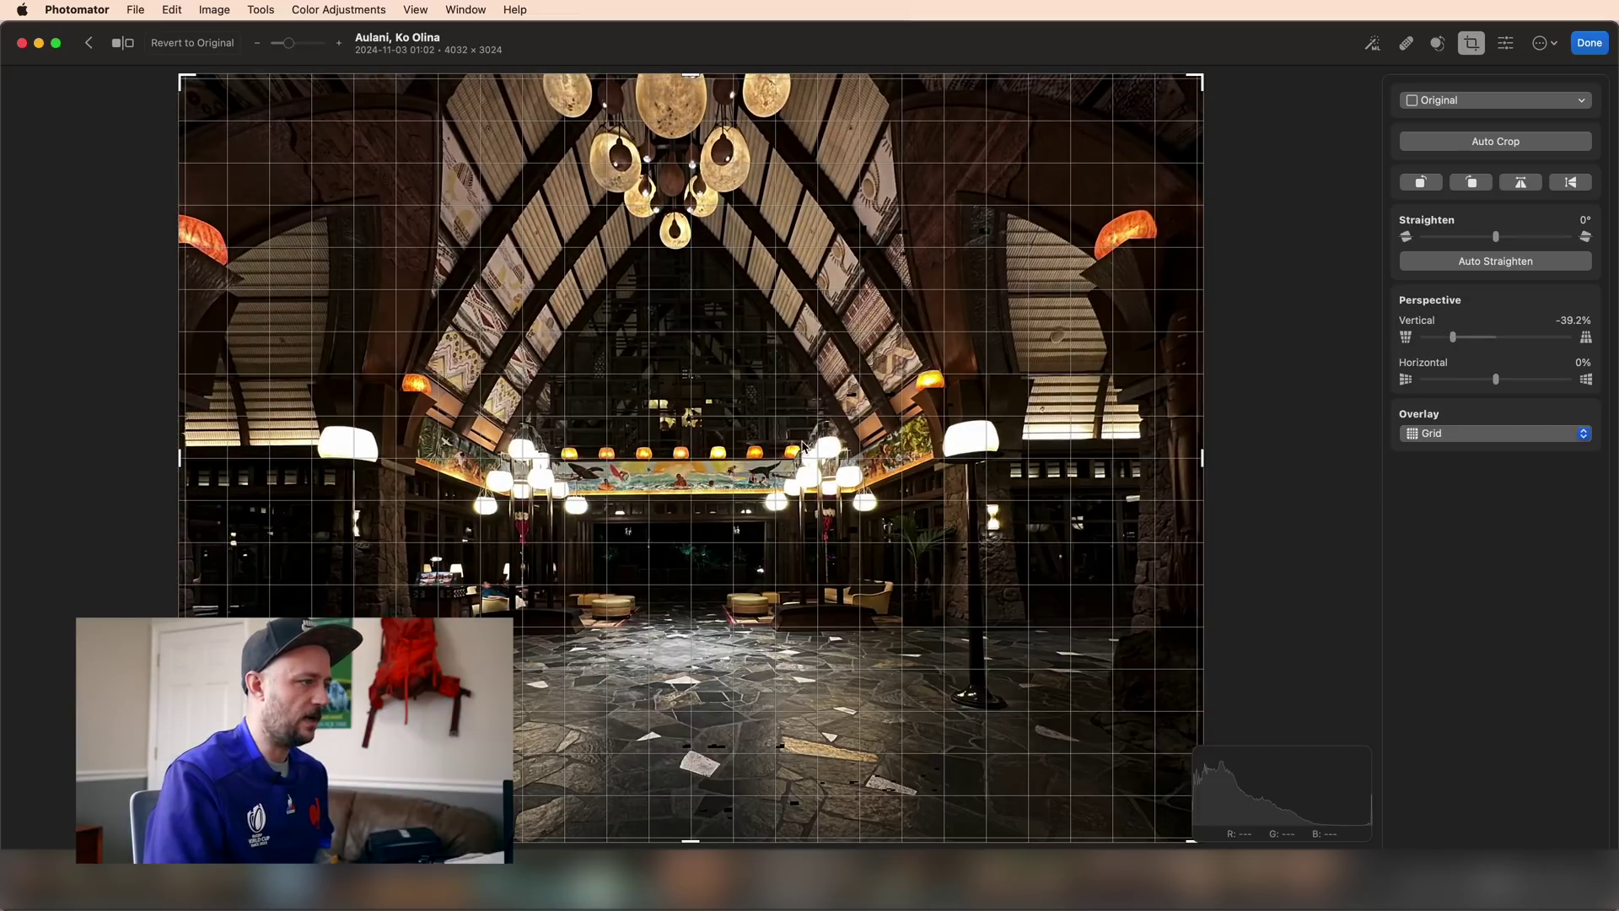
{"action": "left_click", "coordinate": [118, 46]}
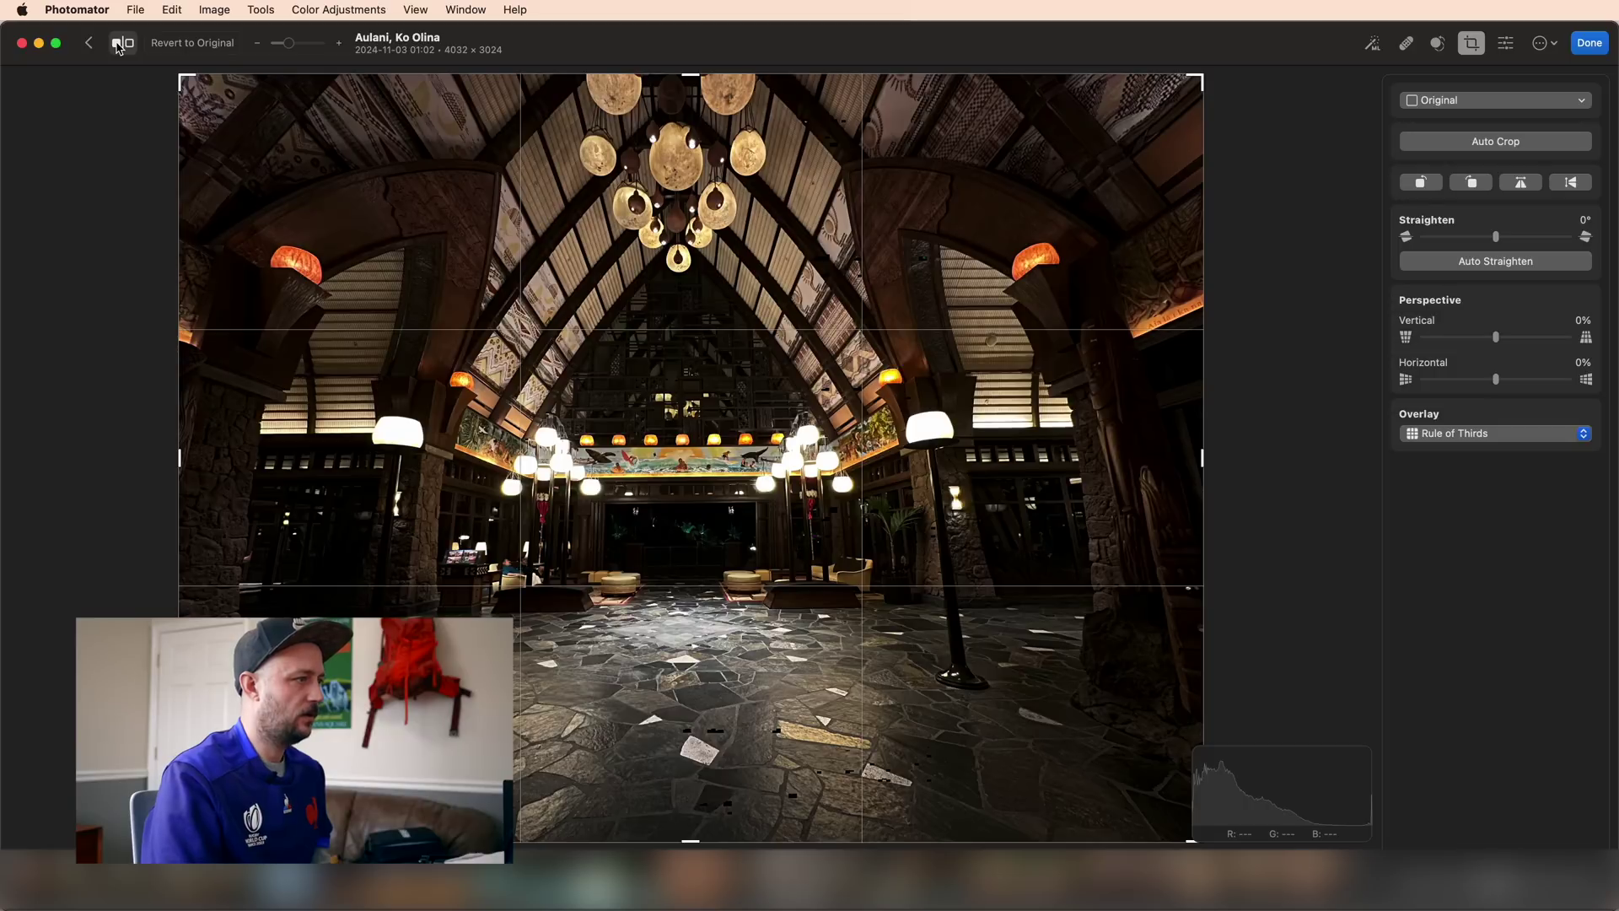
{"action": "left_click", "coordinate": [118, 46]}
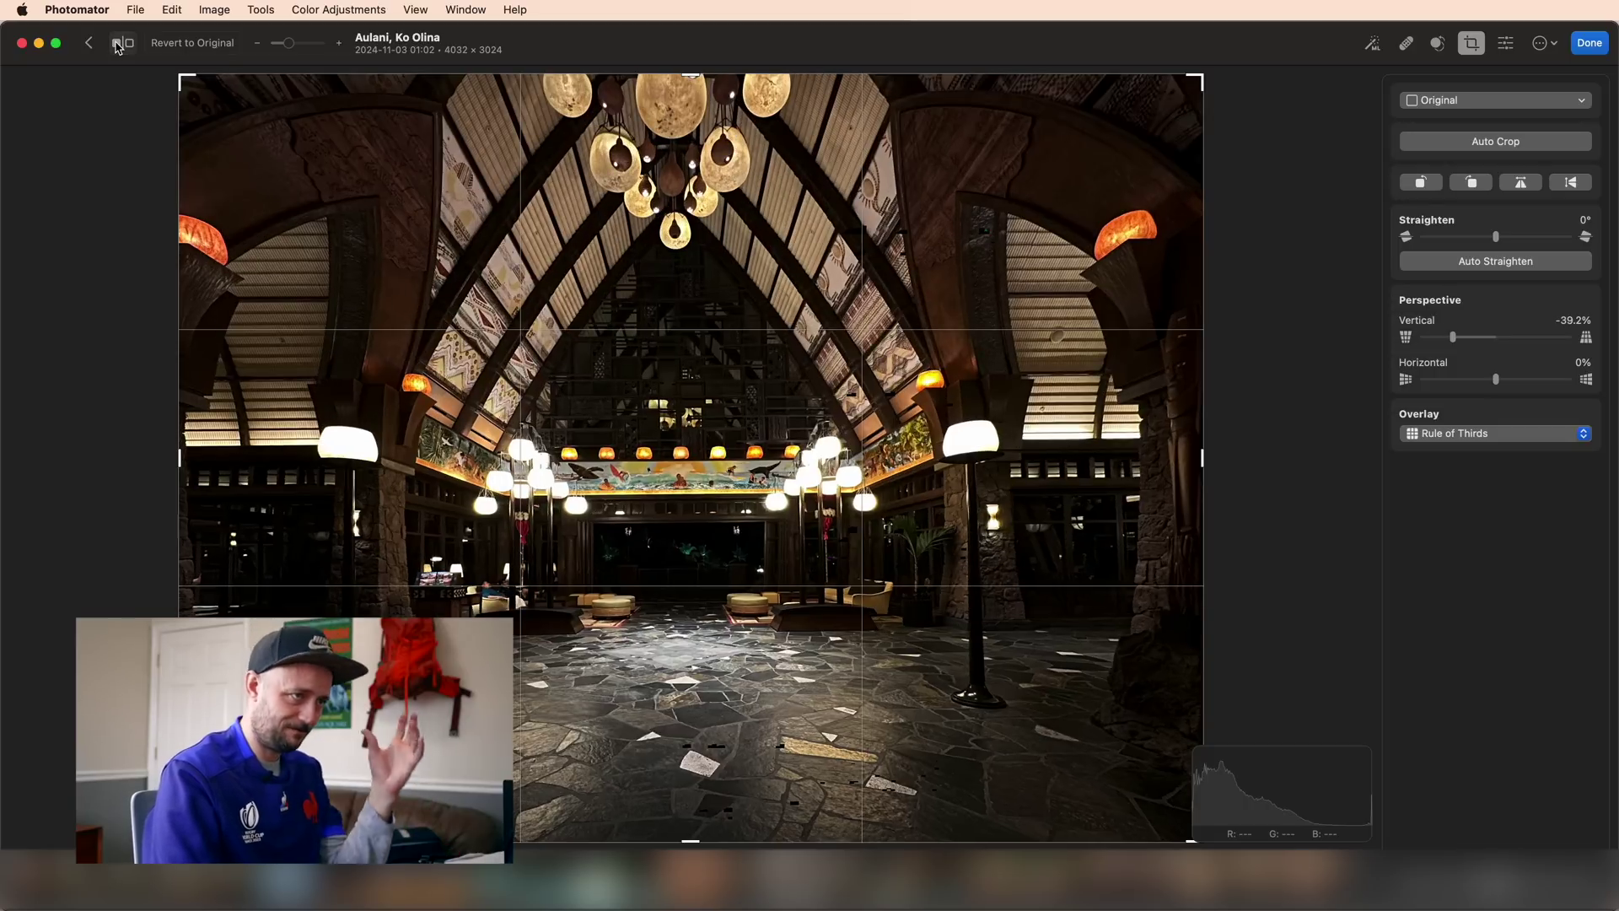